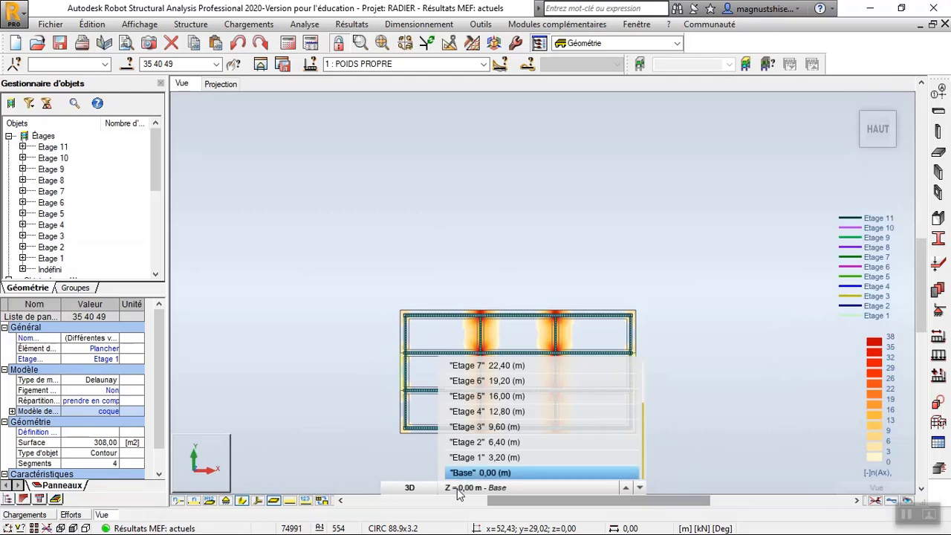
Show the structure in the plan projection view and open the storey level selection.
left_click(232, 89)
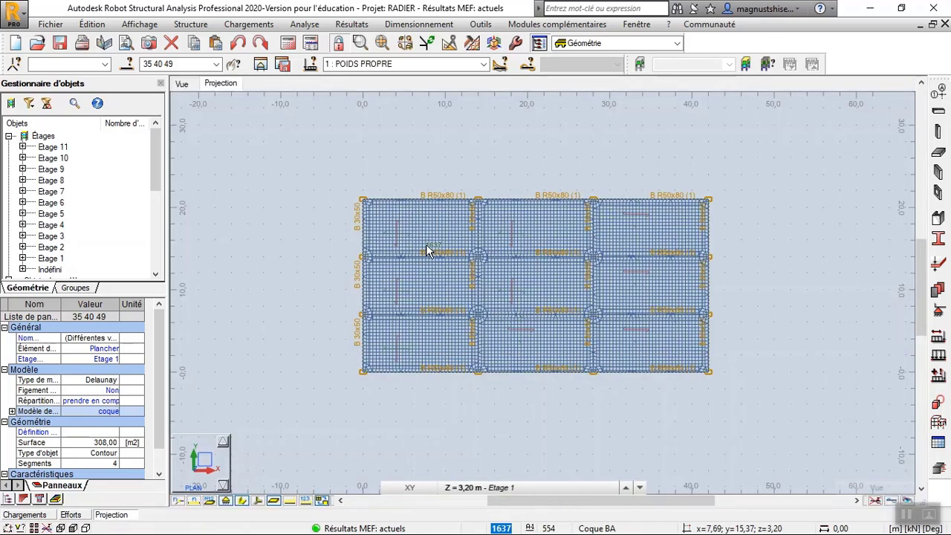
left_click(324, 501)
left_click(475, 491)
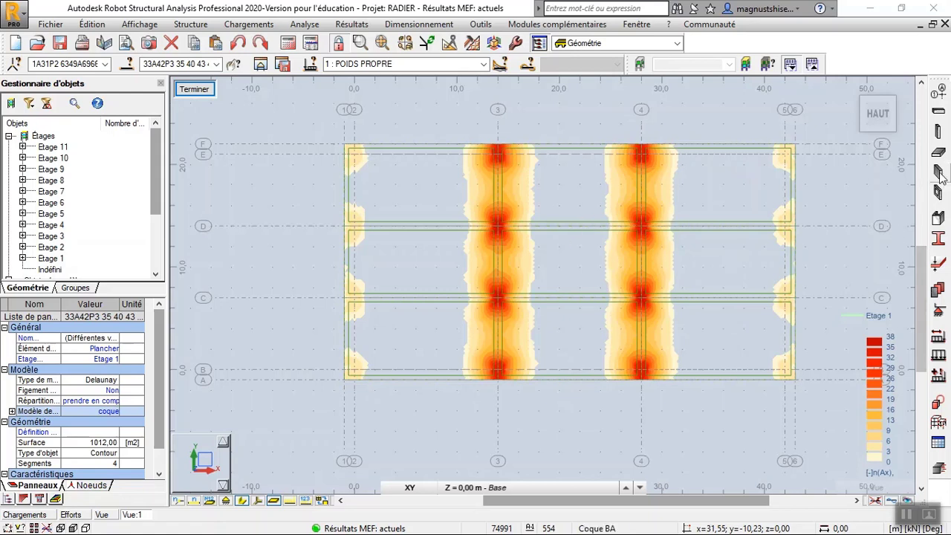
Start defining a new beam with the reinforced-concrete type Poutre BA.
left_click(937, 113)
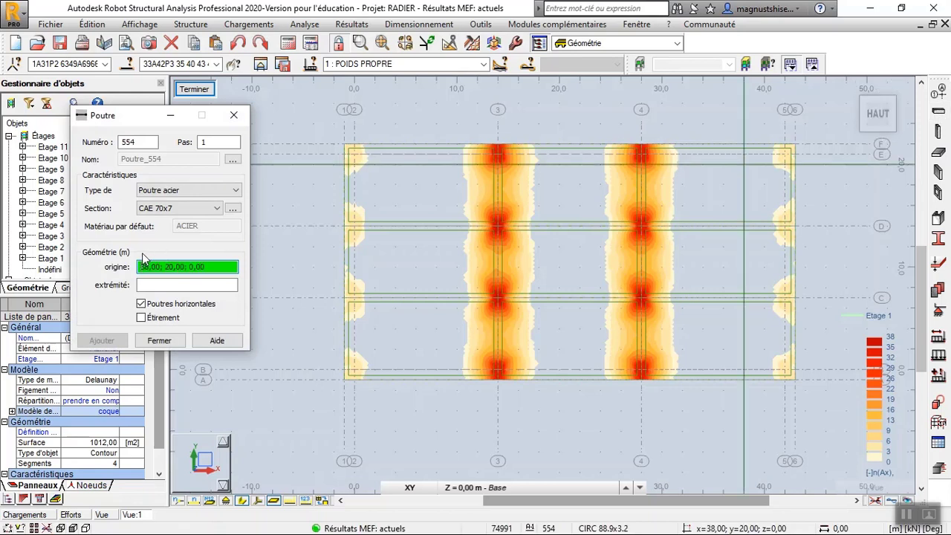
left_click(179, 190)
left_click(178, 212)
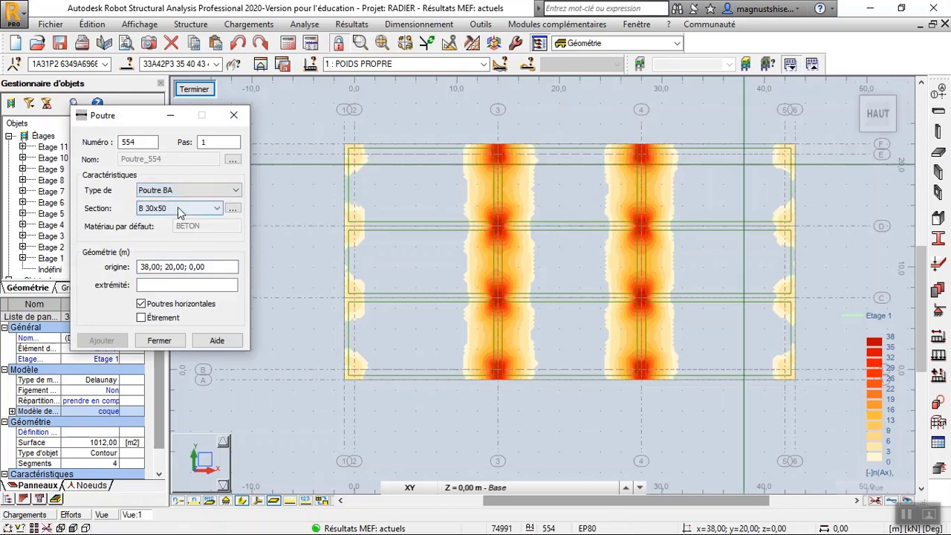
left_click(178, 208)
left_click(177, 207)
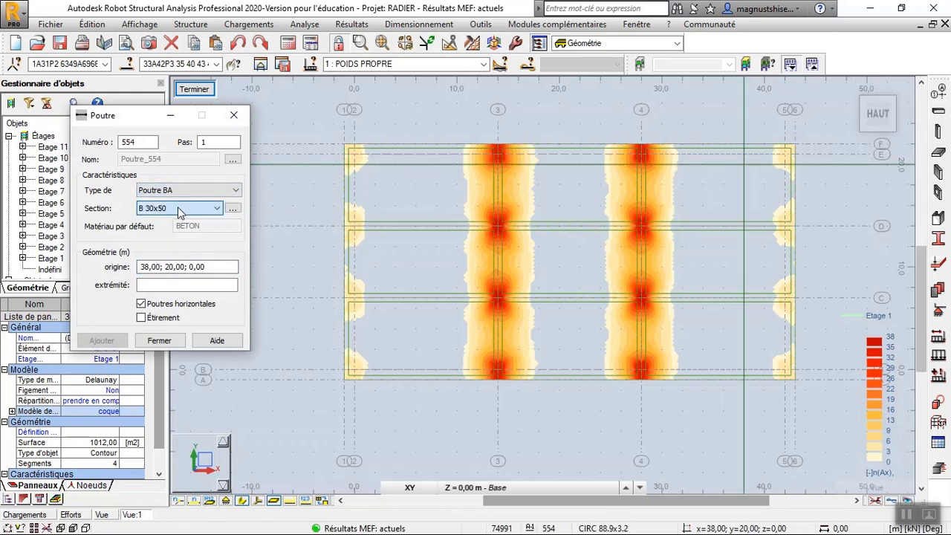
Create a new rectangular beam section with height h 75 cm and width b 40 cm.
left_click(232, 208)
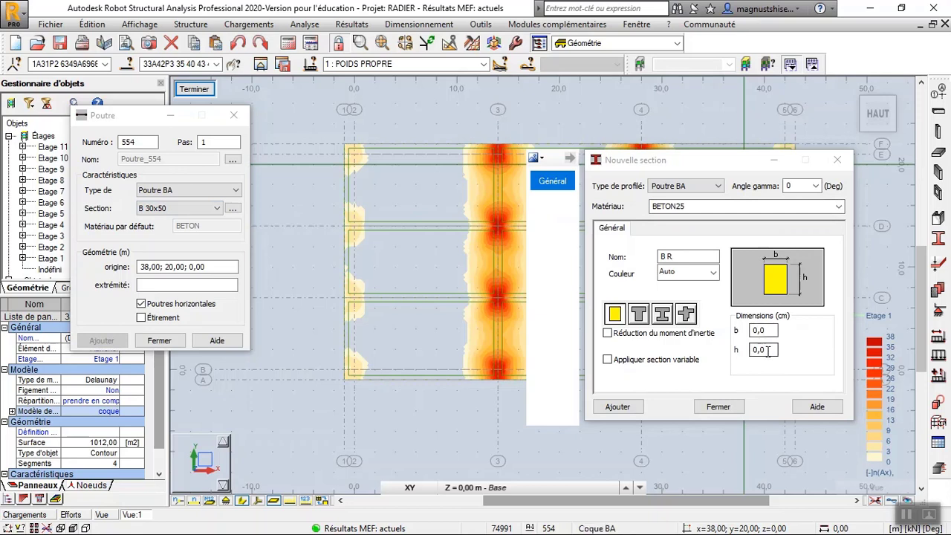
left_click_drag(768, 351, 665, 381)
type("75")
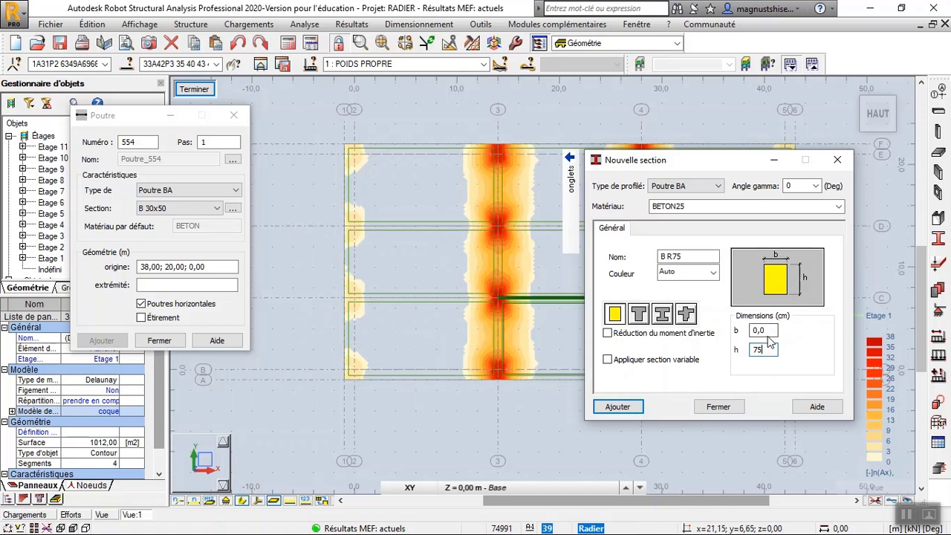
left_click_drag(772, 330, 746, 333)
type("40")
Calculate 0.3 and 0.5 times the 75 cm section height with the built-in calculator.
double_click(775, 333)
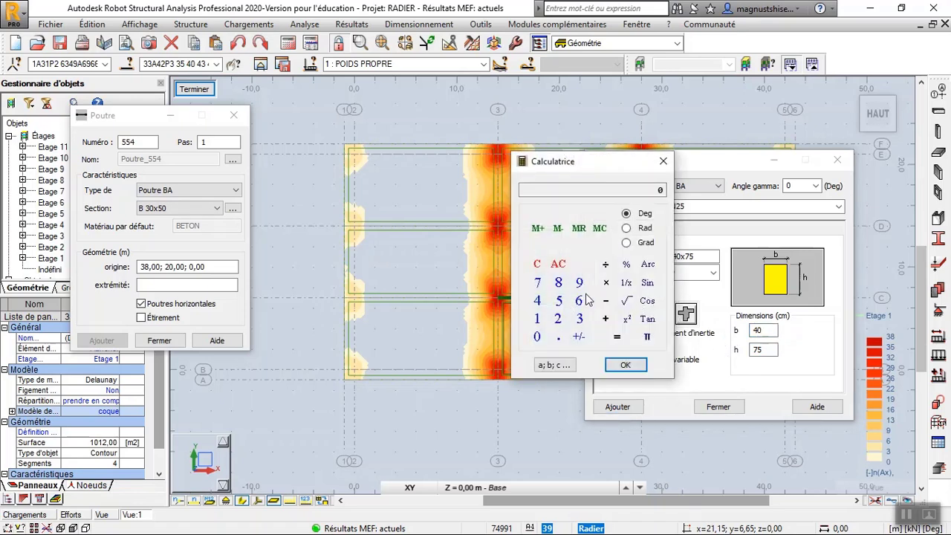
left_click(538, 283)
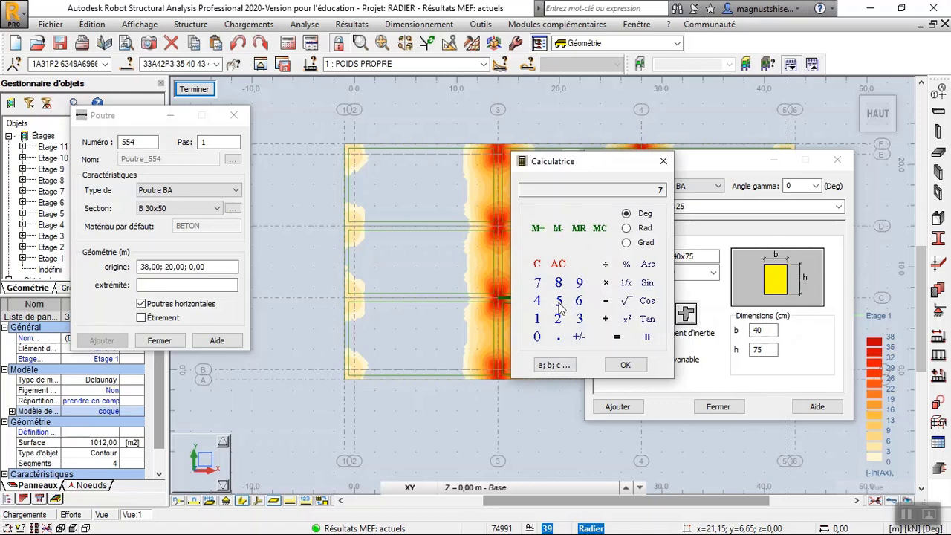
left_click(559, 301)
left_click(537, 337)
left_click(559, 338)
left_click(579, 318)
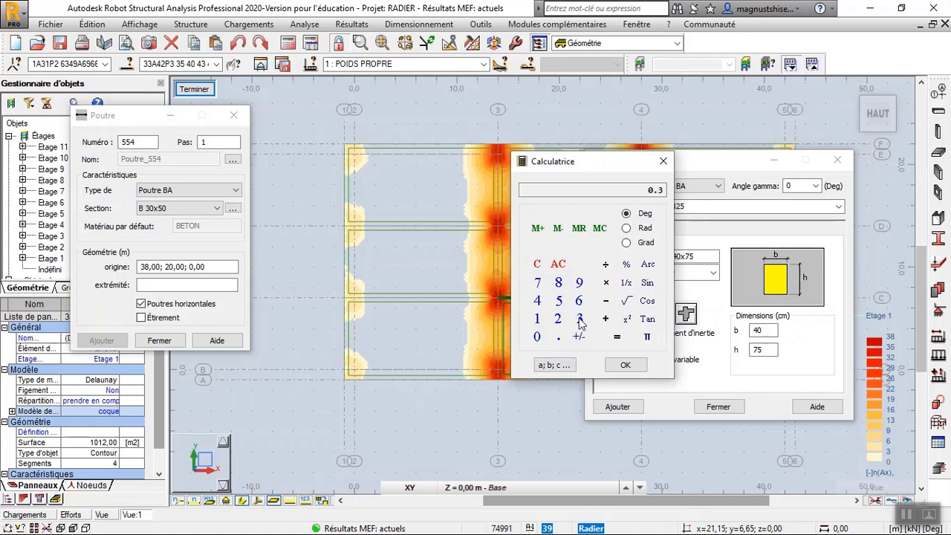
left_click(618, 338)
left_click(538, 284)
left_click(605, 284)
left_click(541, 338)
left_click(558, 337)
left_click(559, 301)
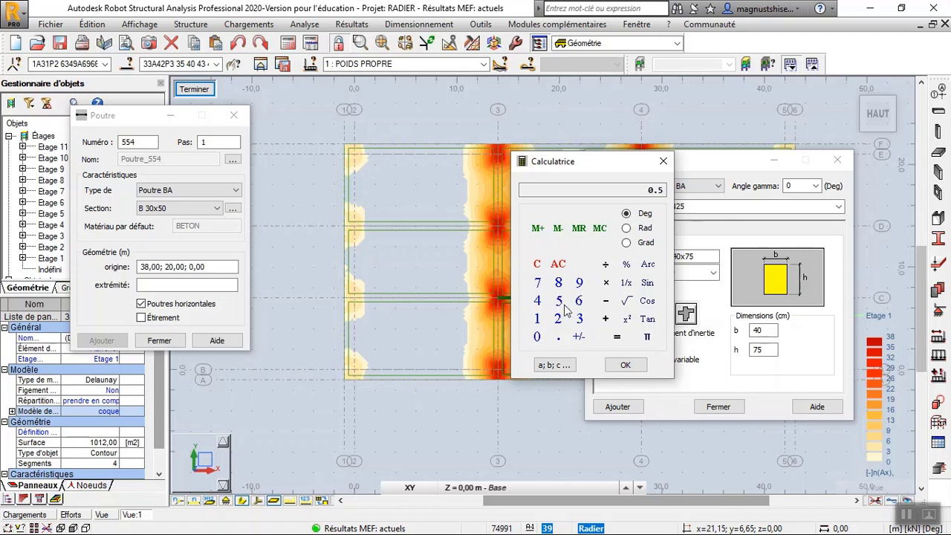
left_click(616, 339)
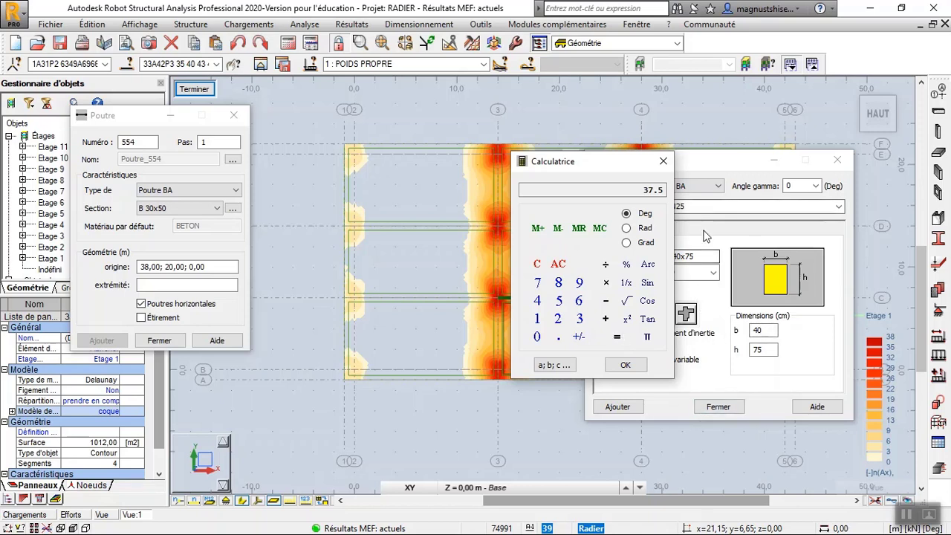
left_click(663, 161)
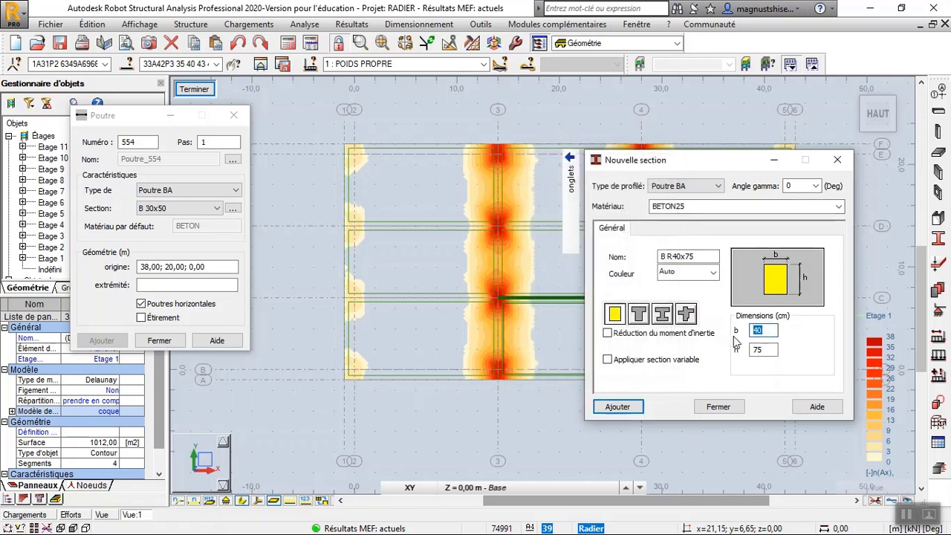
Set the section width b to 35 cm and add the section B R35x75 to the available beam sections.
type("35")
left_click(764, 350)
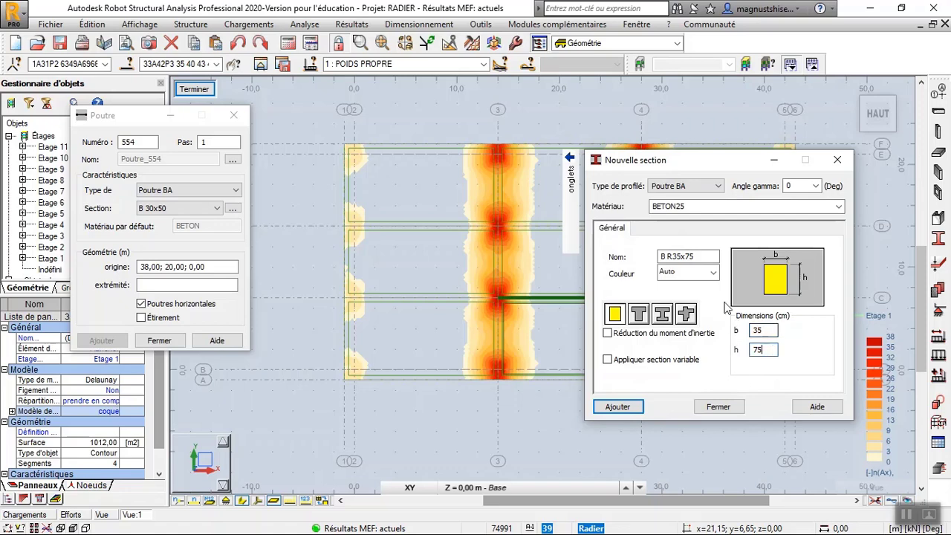
left_click(629, 407)
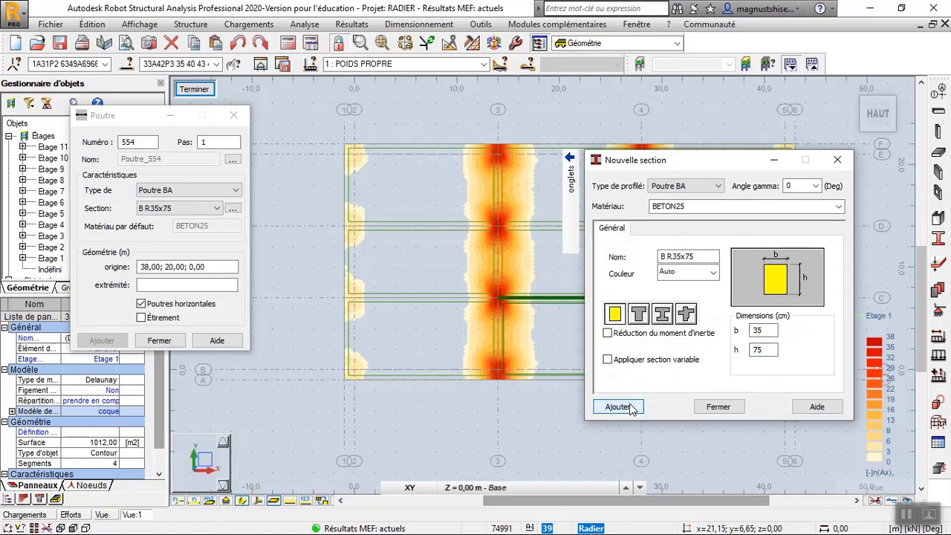
left_click(718, 406)
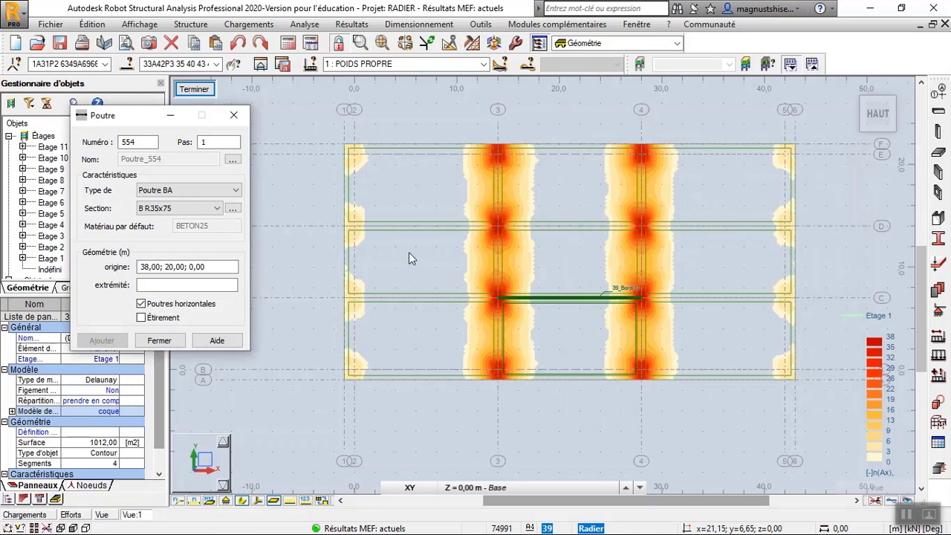
Draw 21 m B R35x75 beams on the Base level along axes 2, 3, 4 and 5, from axis B to axis E.
left_click(161, 267)
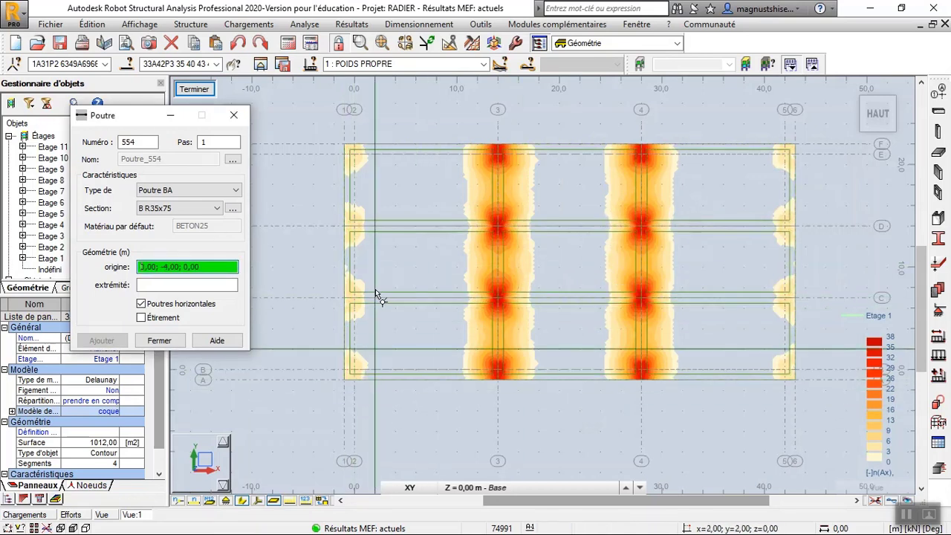
left_click(354, 370)
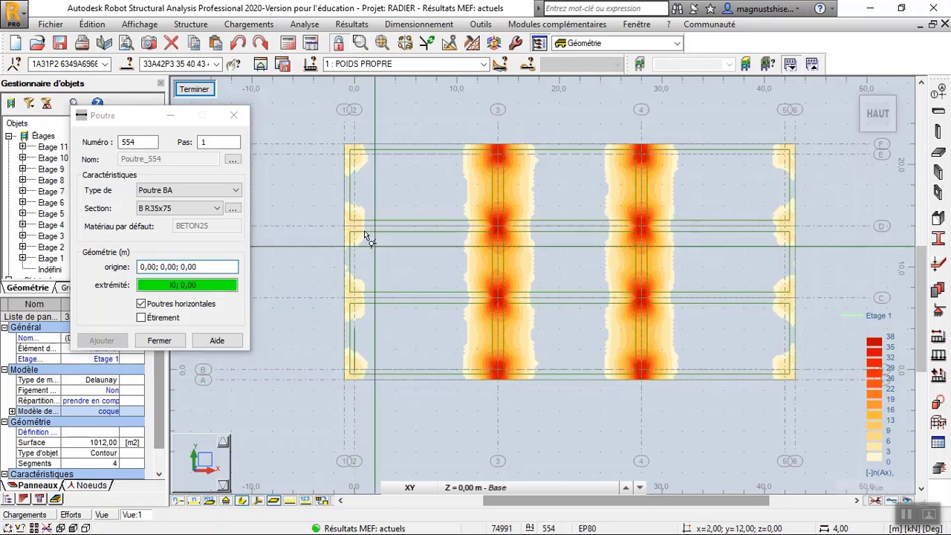
left_click(353, 155)
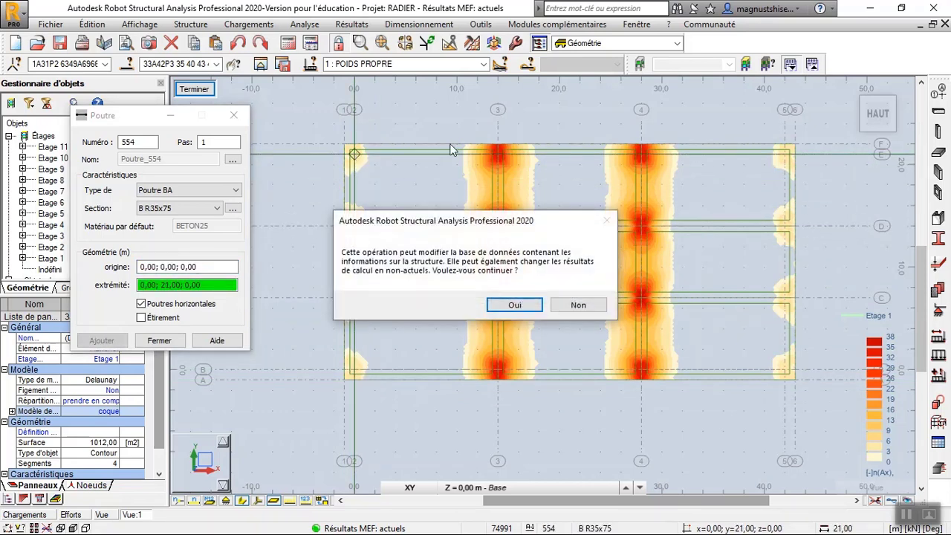
left_click(518, 306)
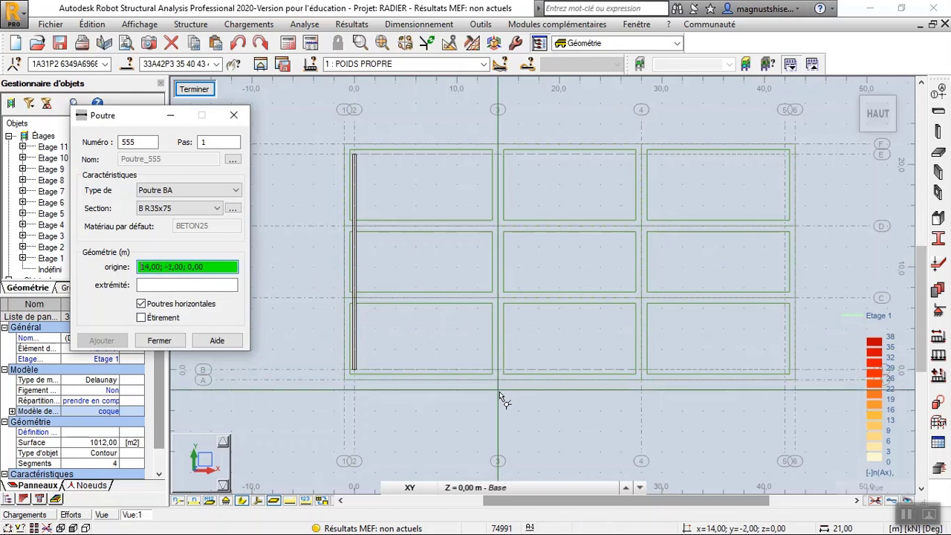
left_click(499, 372)
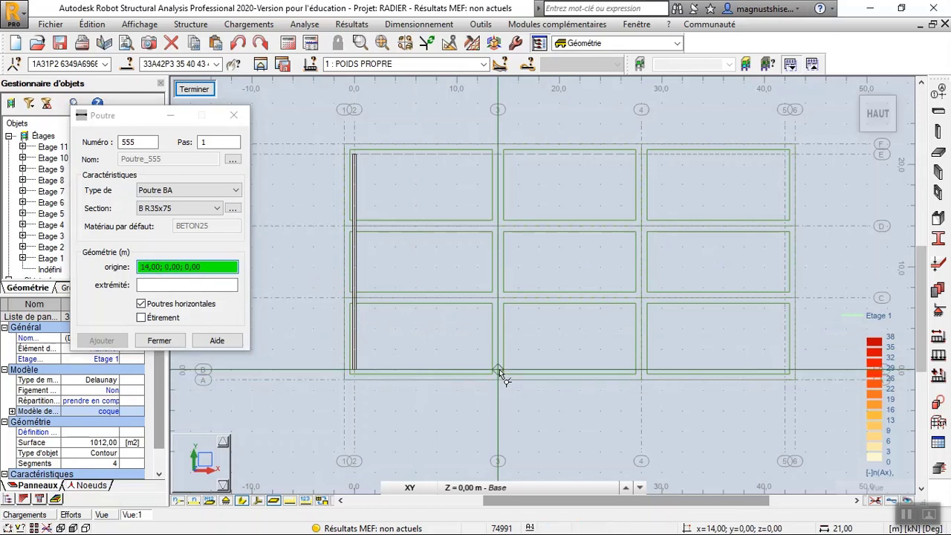
left_click(499, 154)
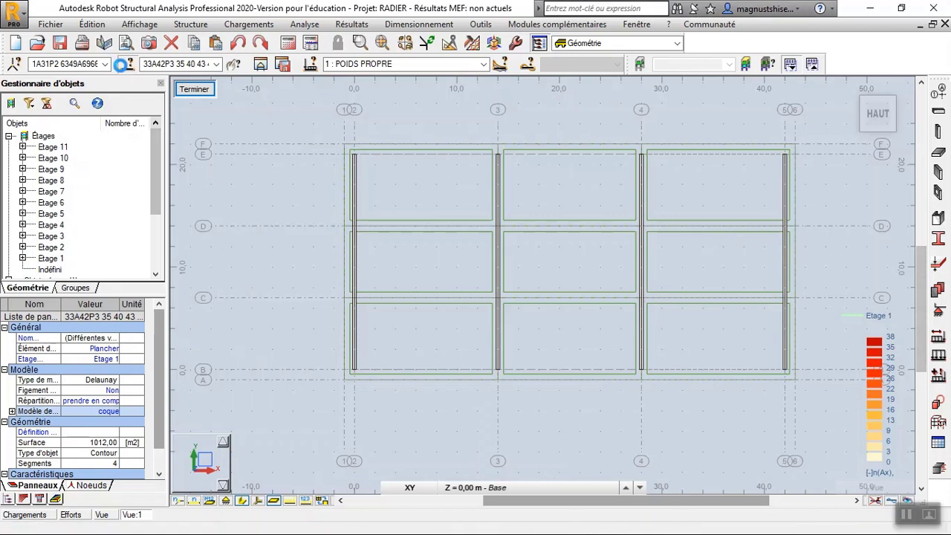
Divide all bars with section B R35x75 into 3 segments, with the option to generate nodes without dividing bars turned off.
left_click(124, 64)
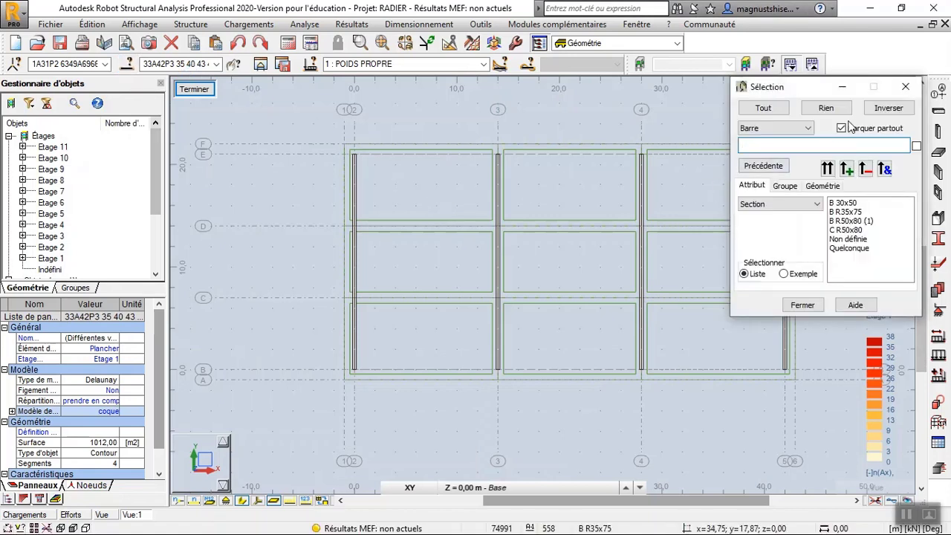
left_click(845, 212)
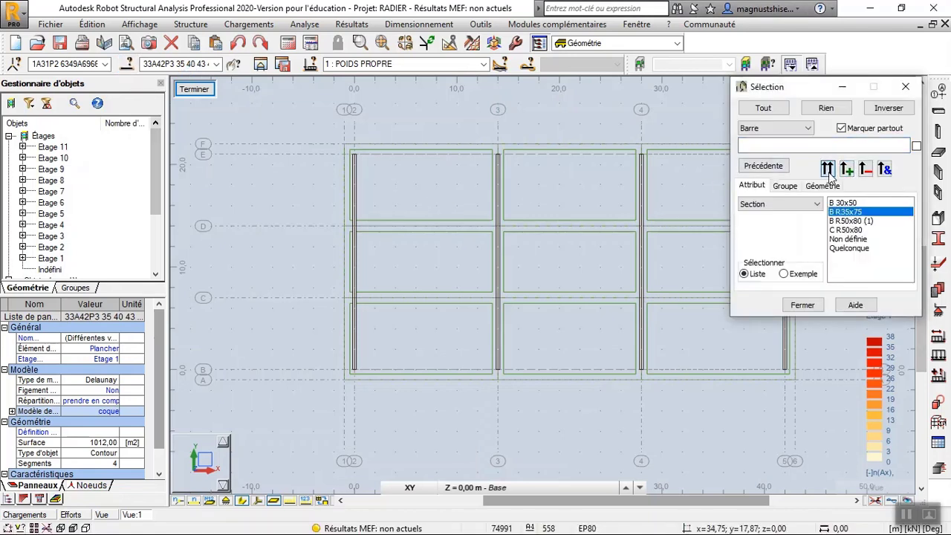
left_click(828, 169)
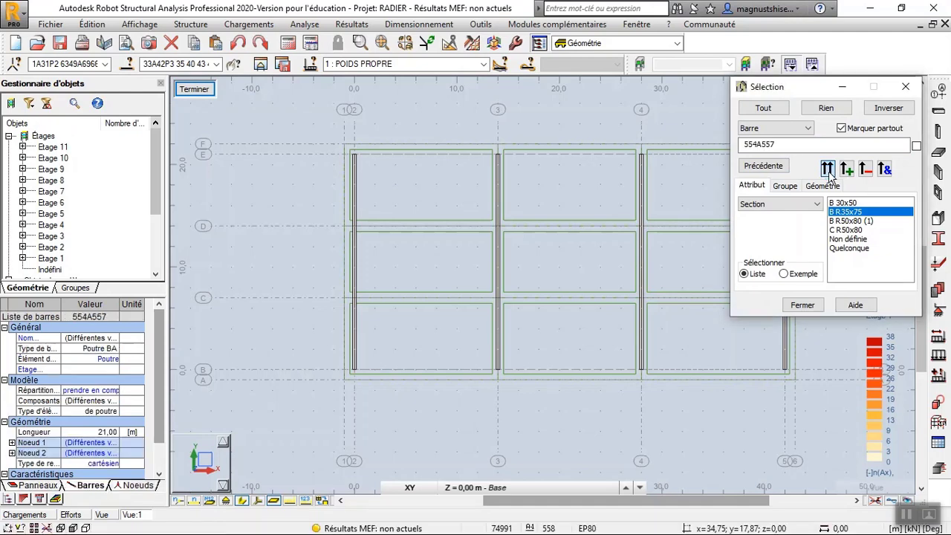
left_click(905, 95)
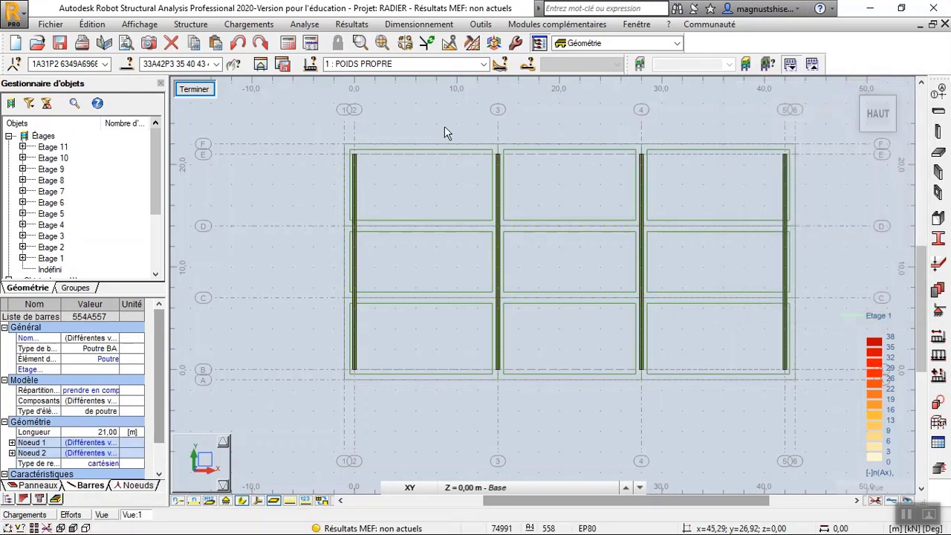
left_click(93, 24)
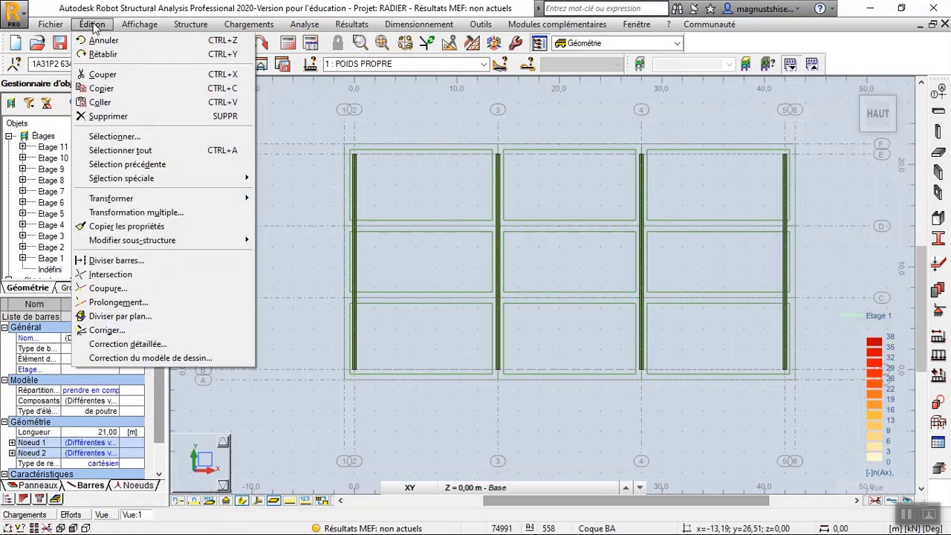
left_click(175, 261)
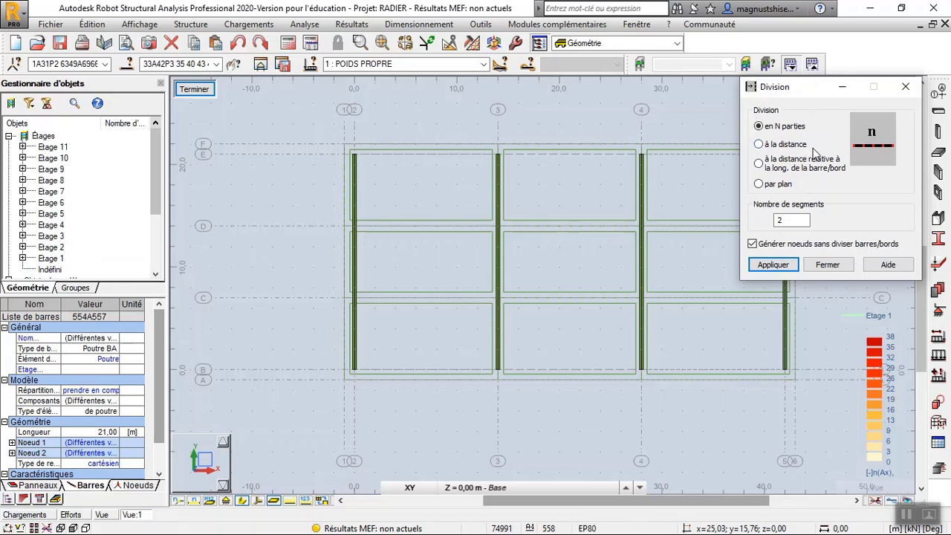
double_click(791, 219)
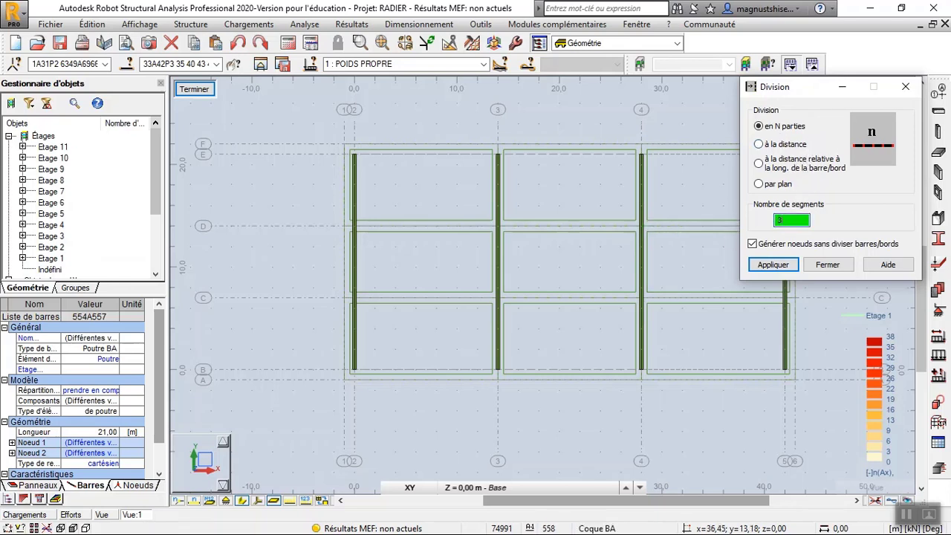
left_click(753, 245)
left_click(769, 265)
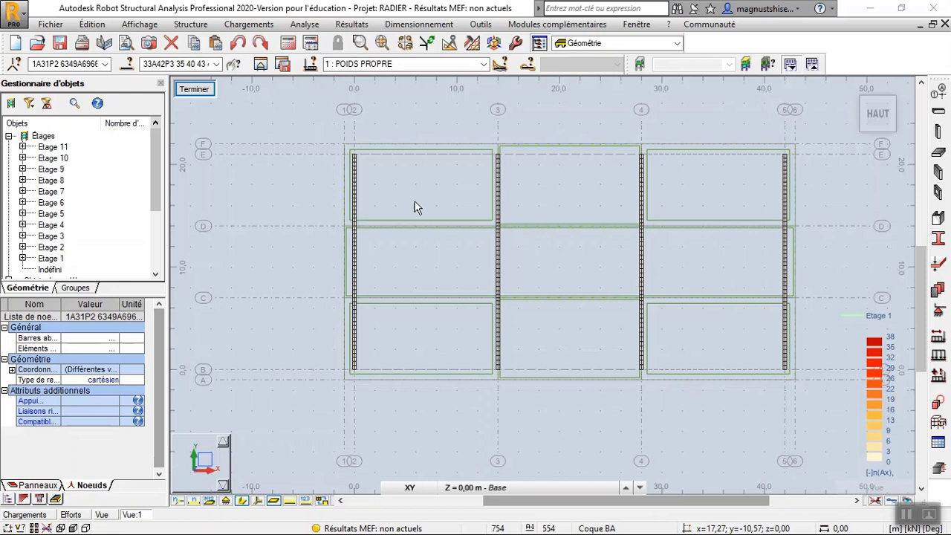
Select all panels that have the thickness Radier.
left_click(127, 64)
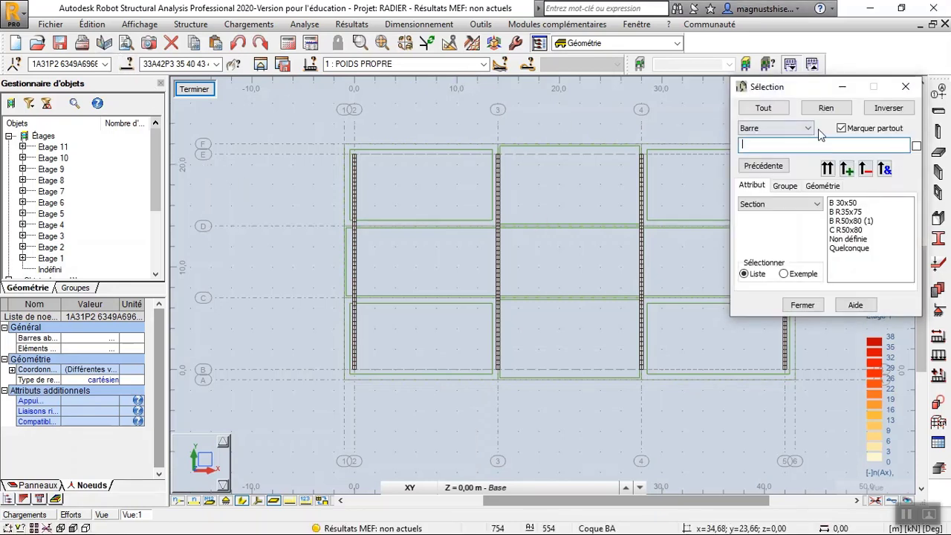
left_click(775, 129)
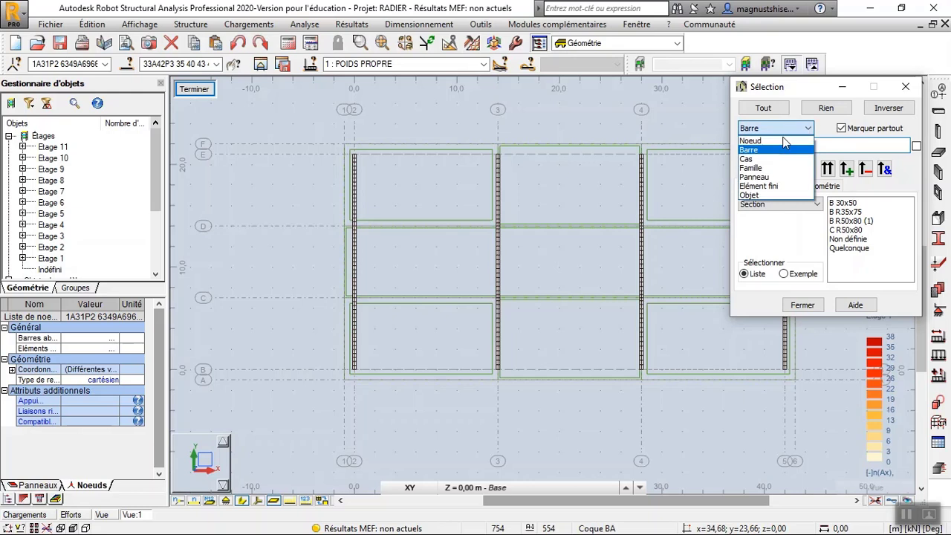
left_click(766, 177)
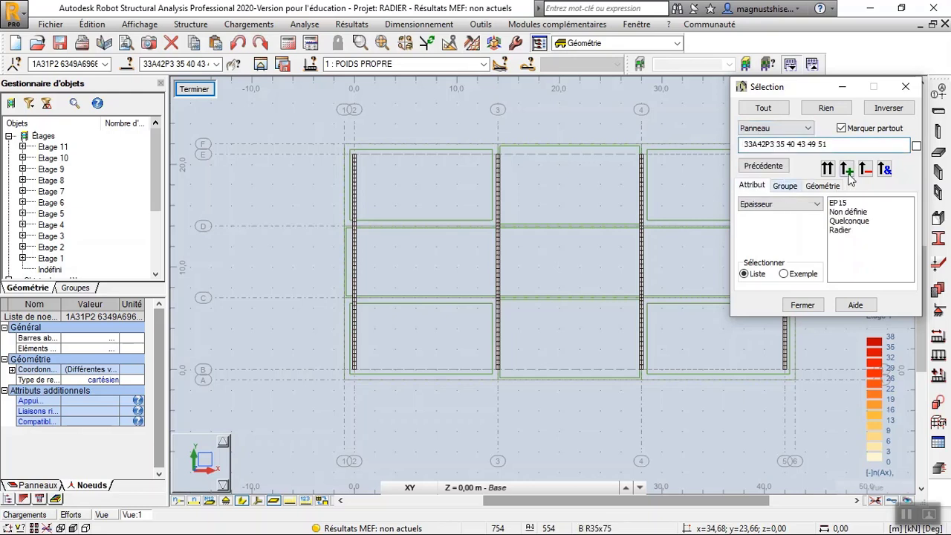
left_click(855, 230)
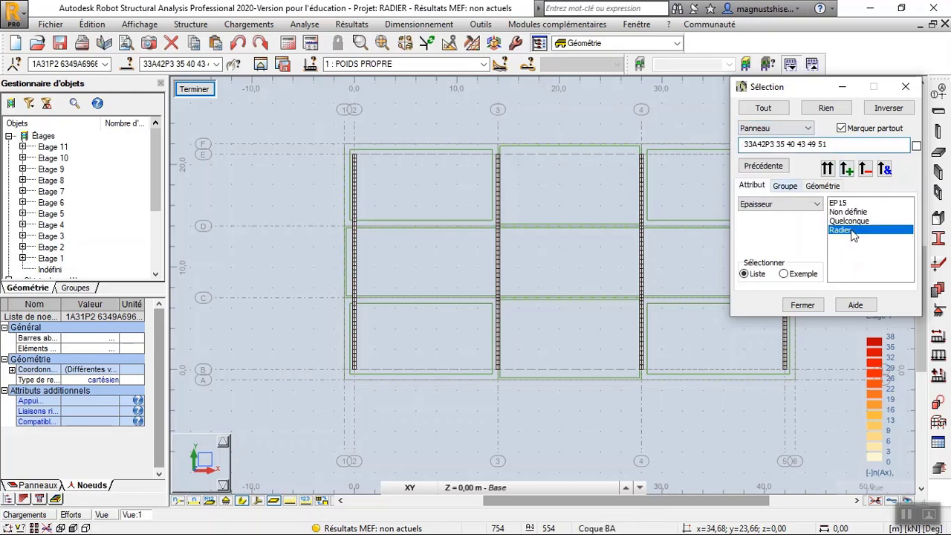
left_click(827, 169)
left_click(899, 92)
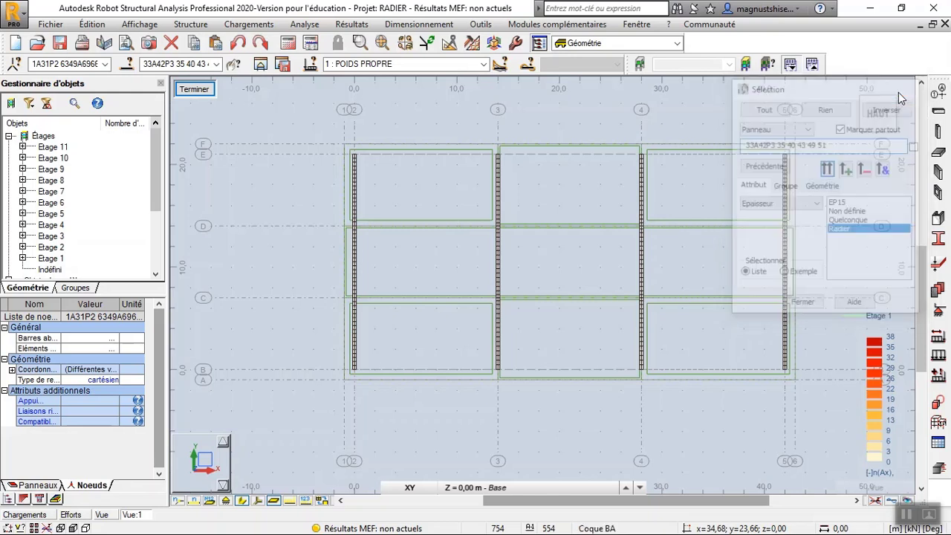
Create a uniform 75 cm FE thickness named Radier NERVURE from the Radier thickness and assign it to the selected raft panels.
left_click(940, 264)
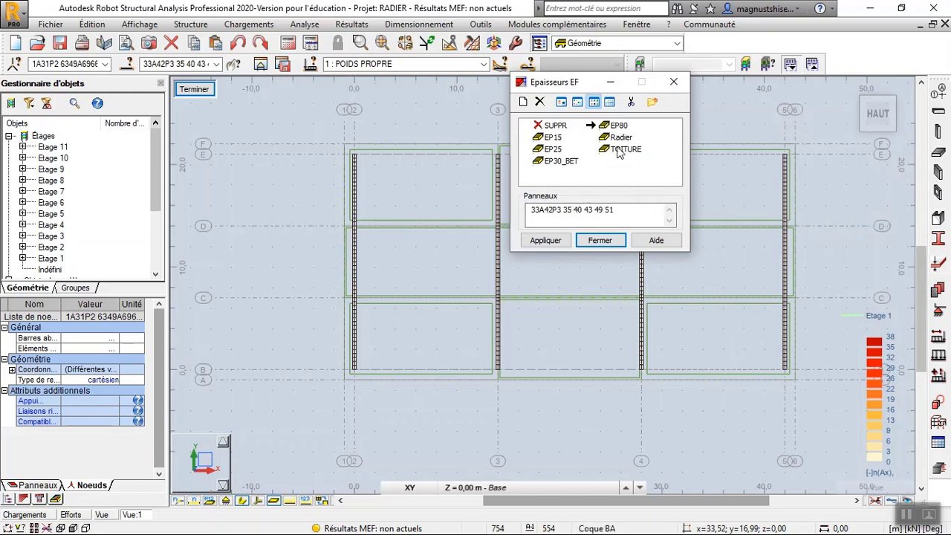
left_click(620, 138)
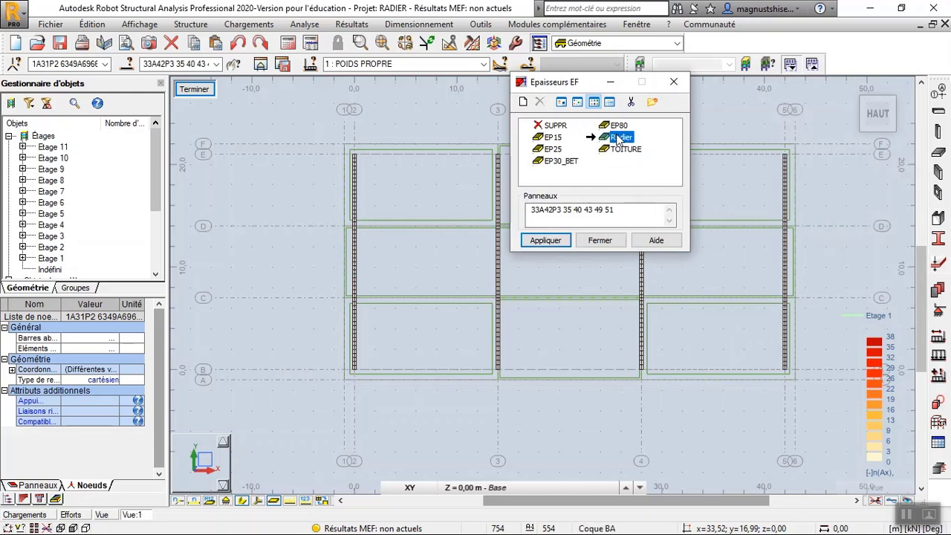
double_click(619, 138)
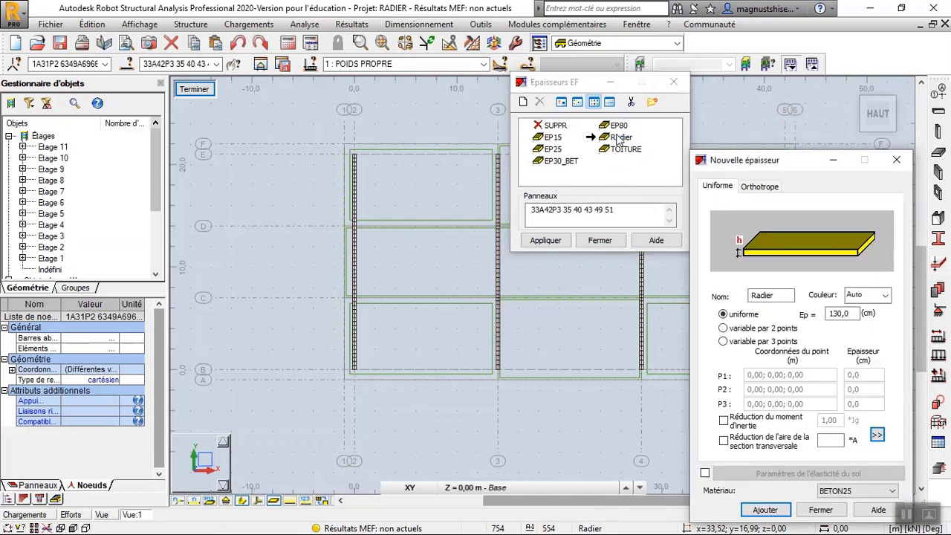
double_click(855, 315)
type("7")
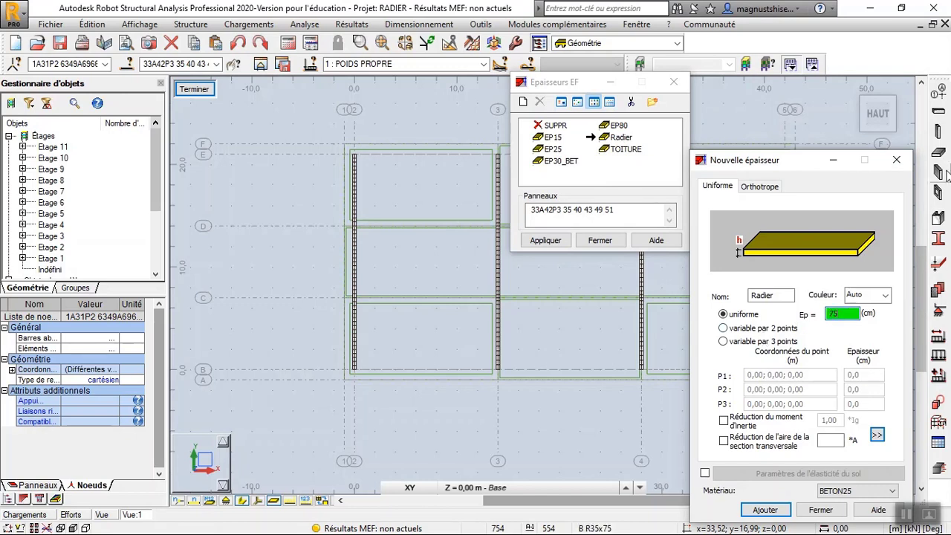
type("5")
double_click(790, 296)
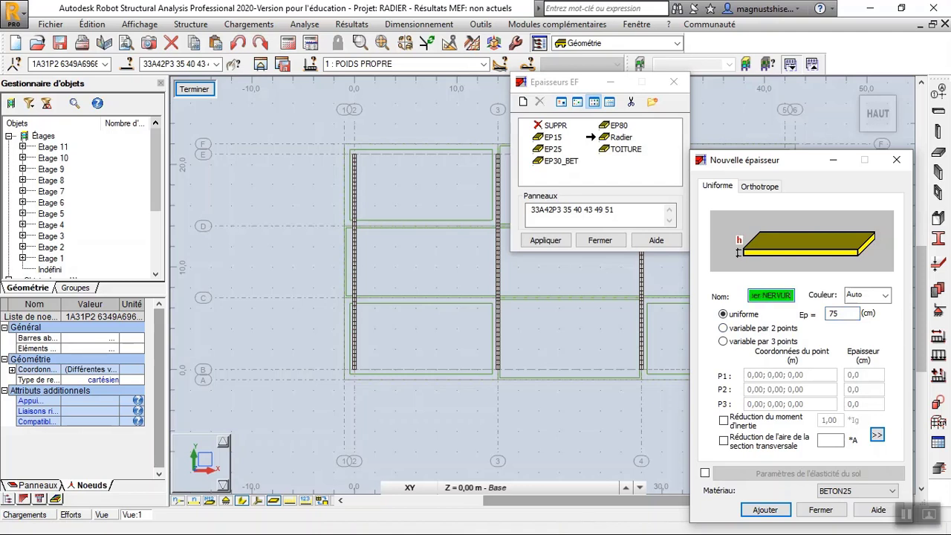
type("NERVURE")
left_click(784, 512)
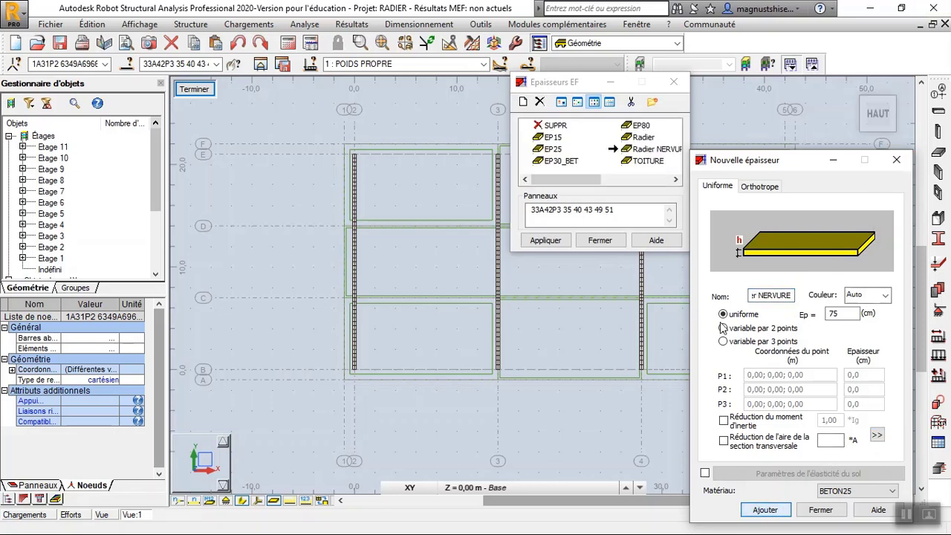
left_click(817, 511)
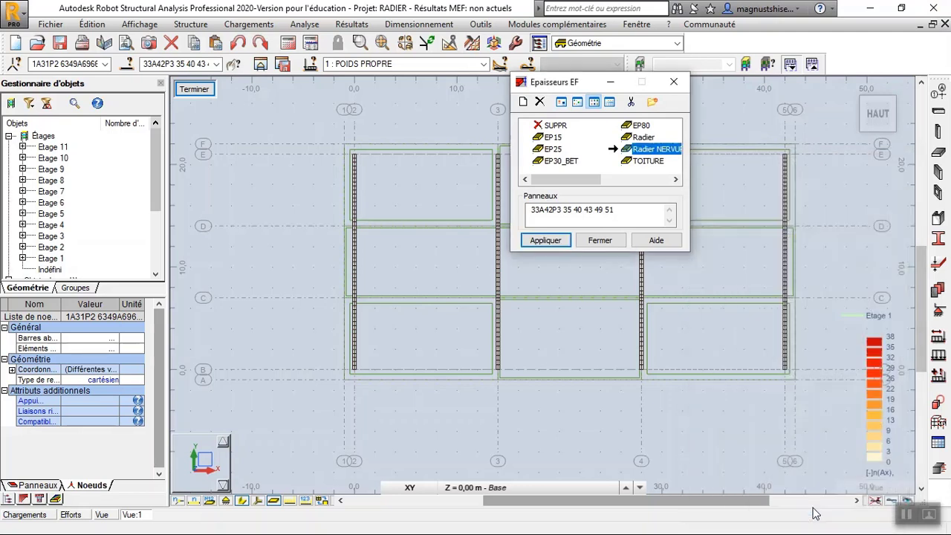
left_click(541, 241)
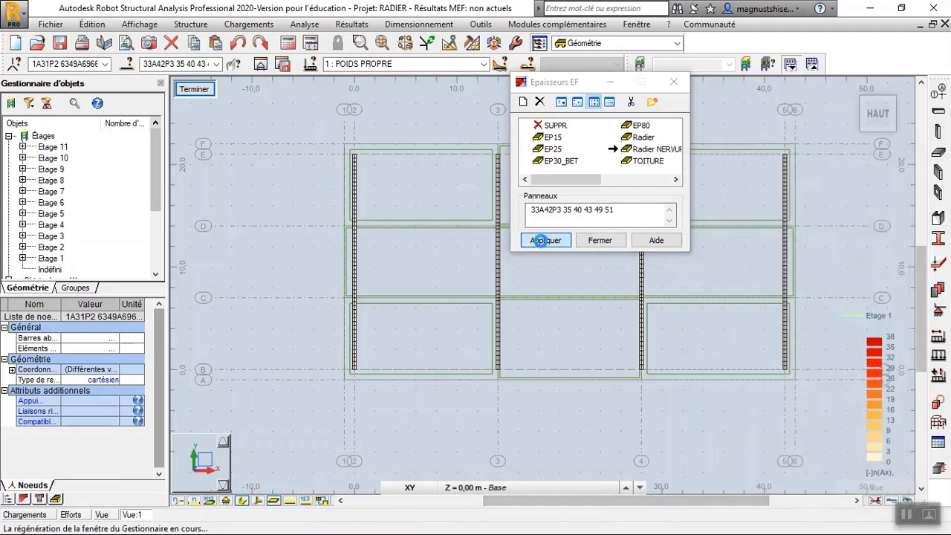
left_click(600, 241)
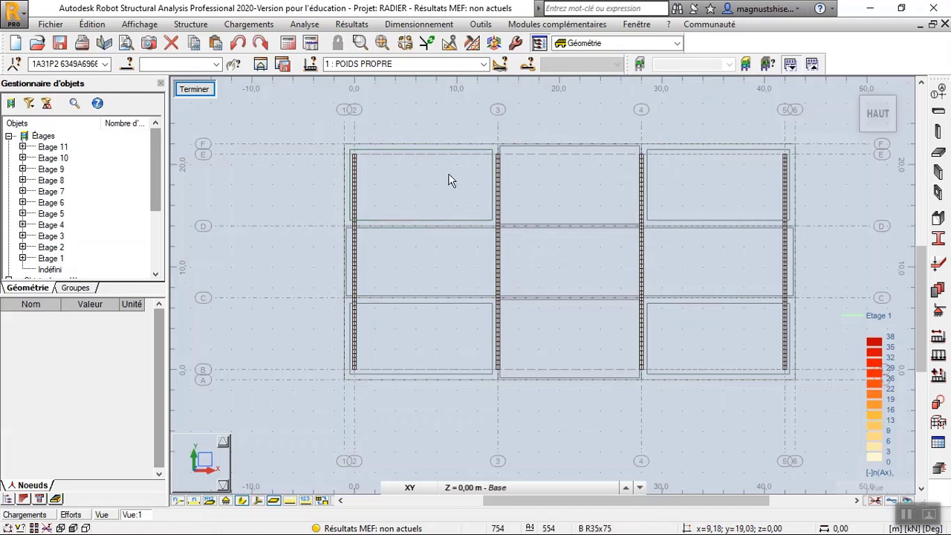
Check the thickness properties of the raft panel between axes 2 and 3 and axes D and E.
left_click(402, 213)
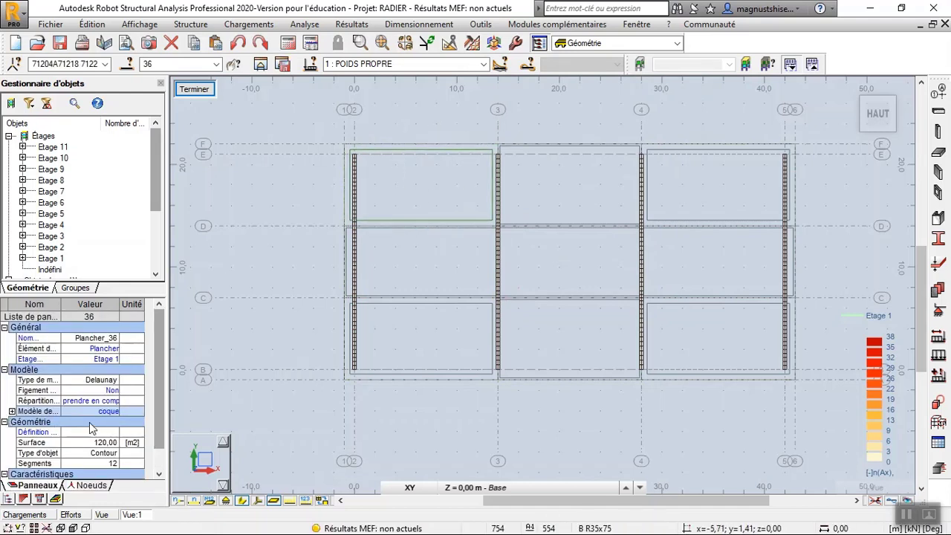
left_click_drag(159, 363, 156, 438)
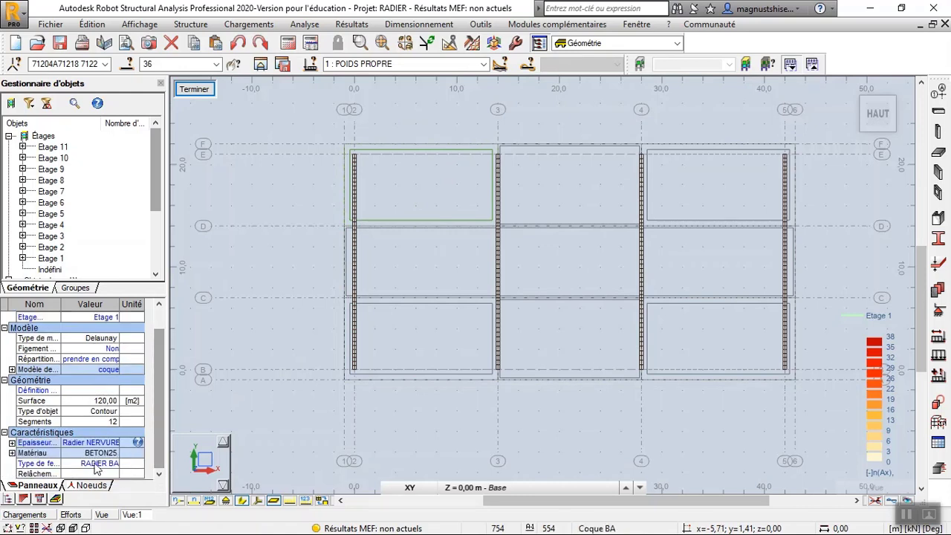
left_click(12, 443)
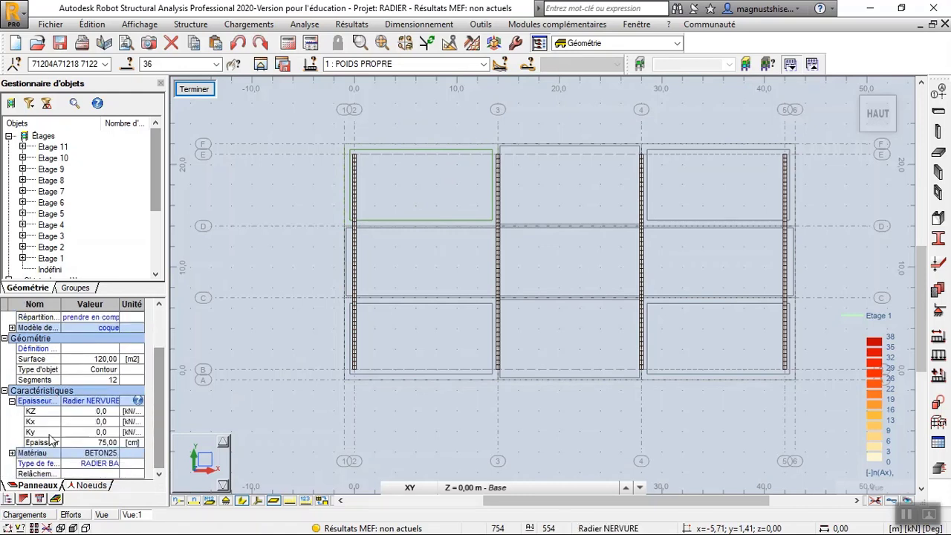
Leave the isolated Base view and run the calculation of the whole structure.
left_click(197, 91)
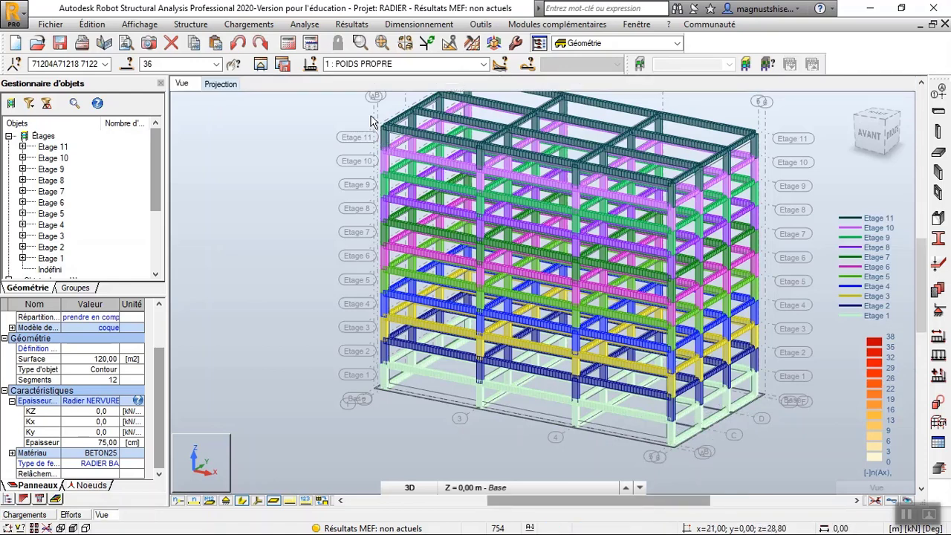
left_click(288, 44)
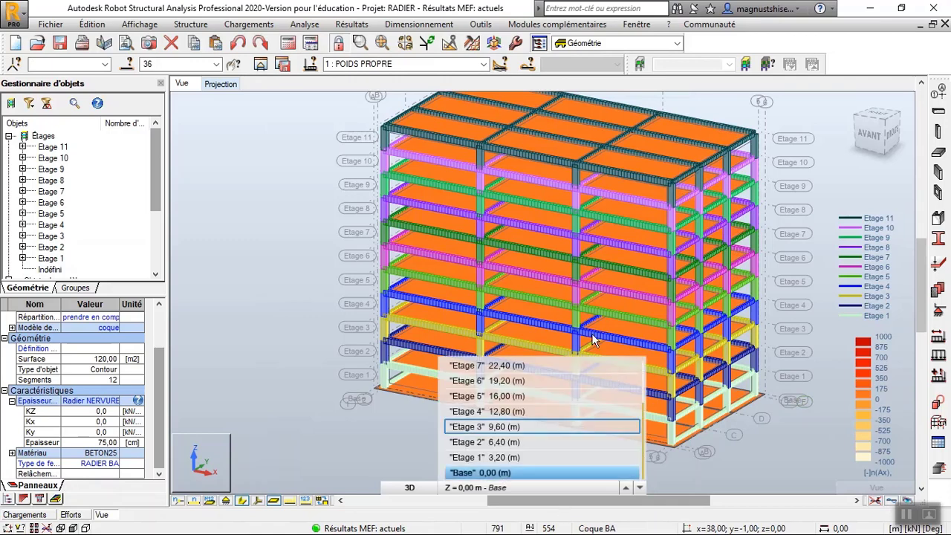
Display the Mxx moment maps on the panels for load combination 12 (ELU:STD/7).
left_click(364, 24)
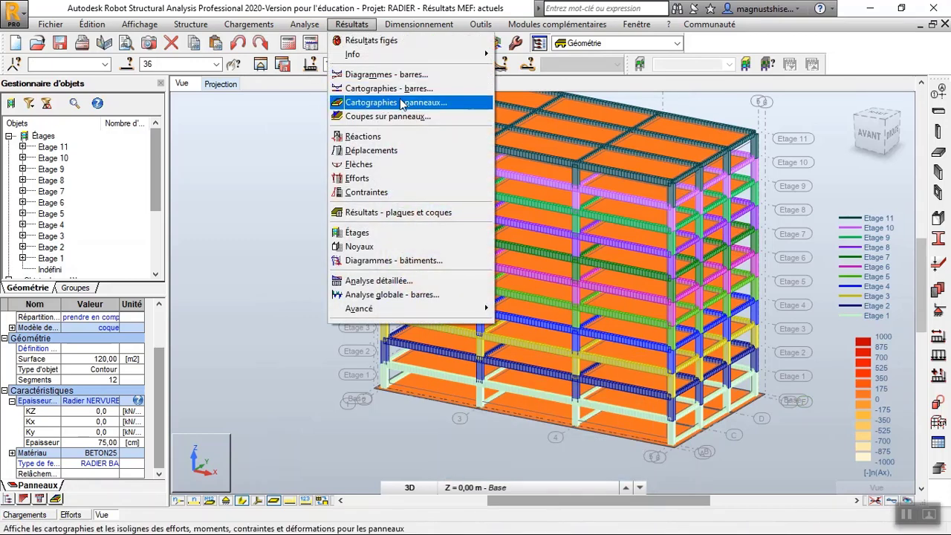
left_click(401, 103)
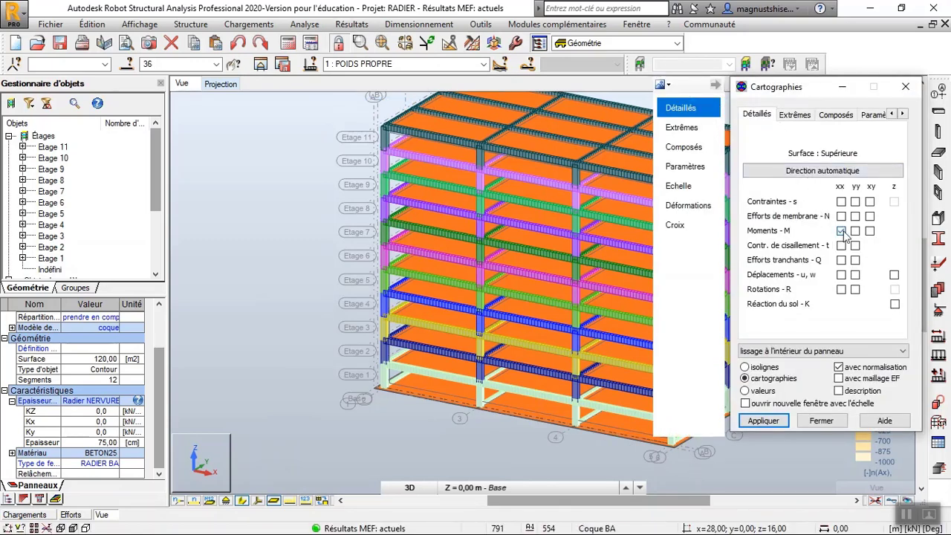
left_click(484, 65)
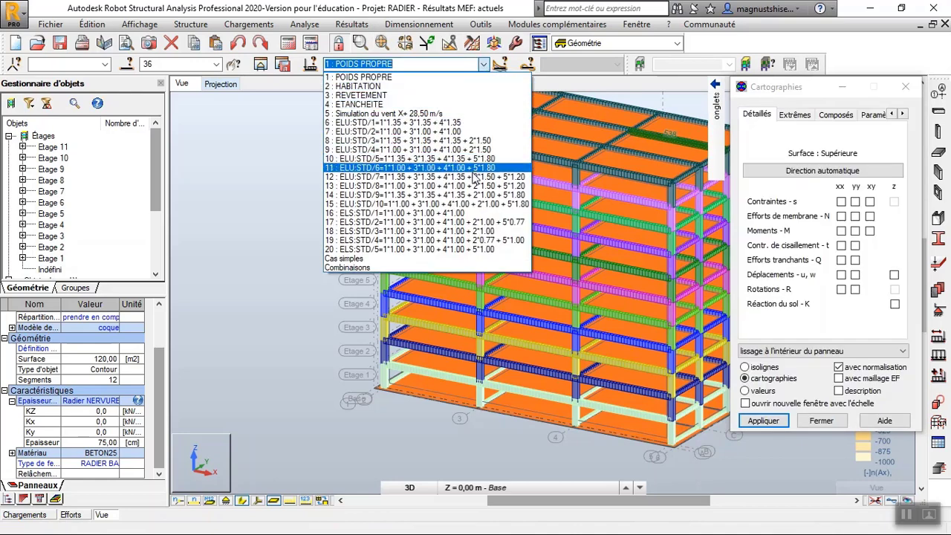
left_click(473, 177)
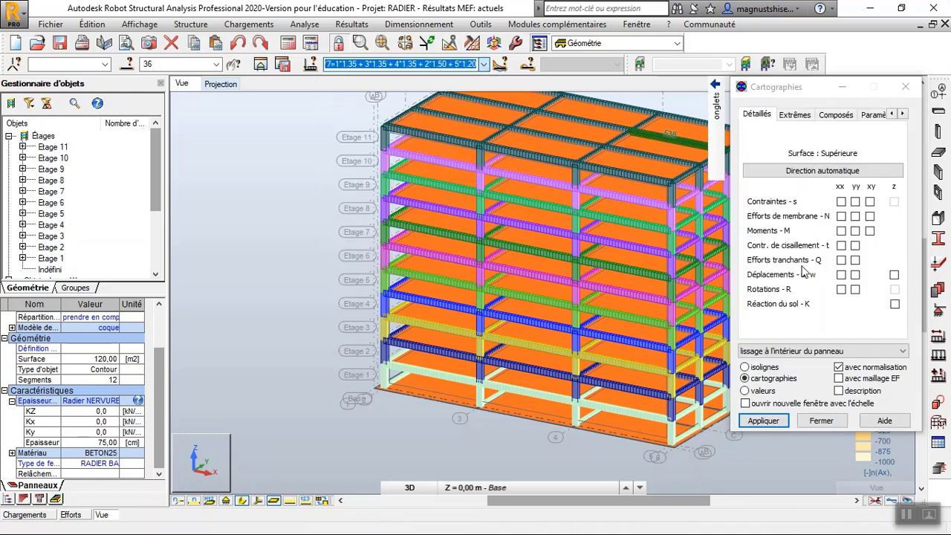
left_click(842, 231)
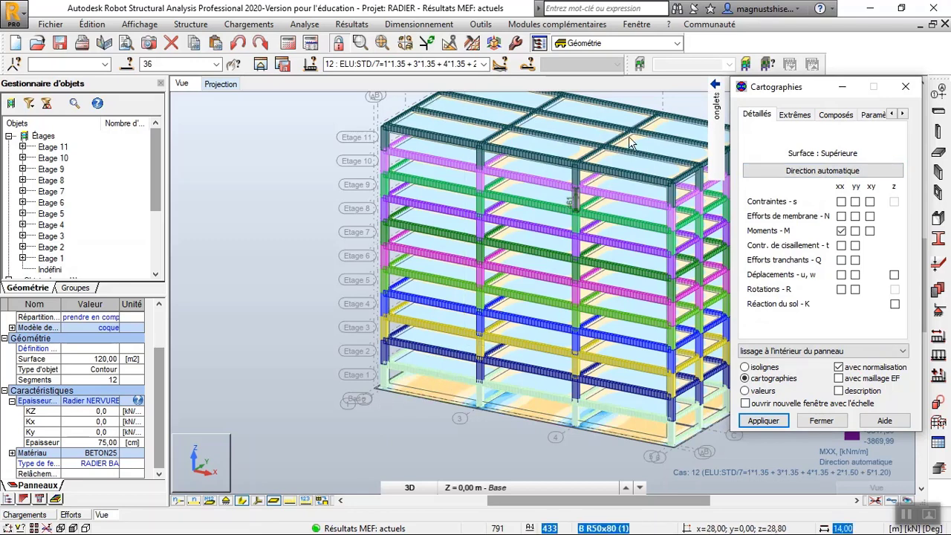
Isolate the raft and its beams at the Base level, and move the map settings clear of the model.
left_click(353, 395)
left_click(353, 403)
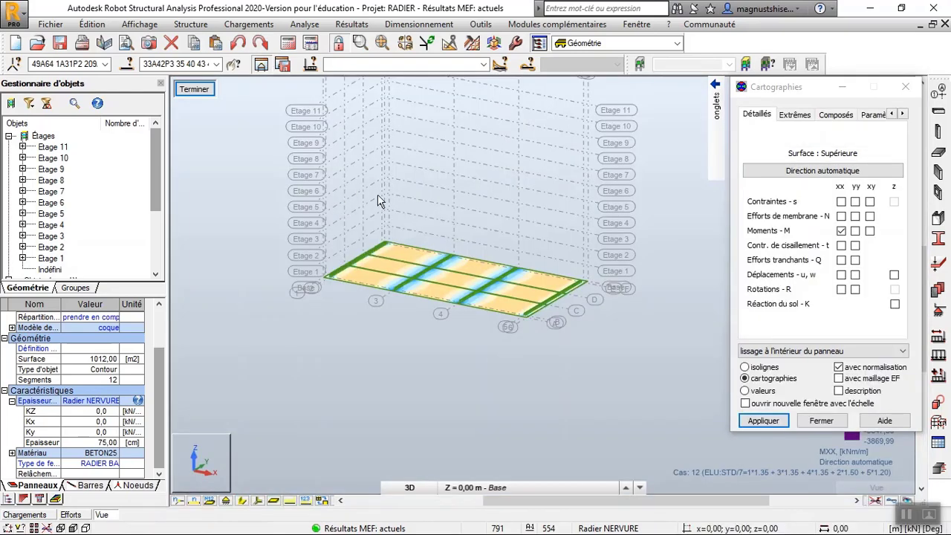
scroll(414, 221, "up", 2)
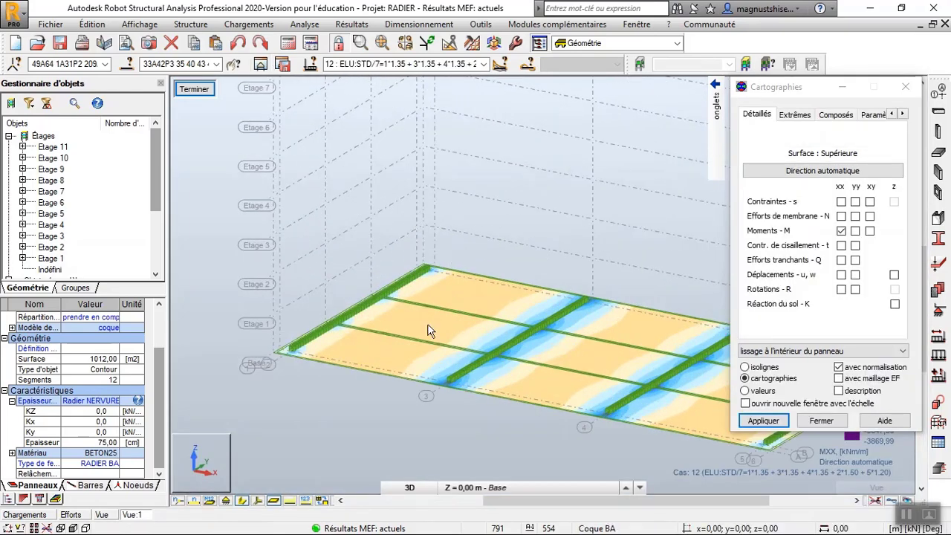
scroll(386, 249, "down", 3)
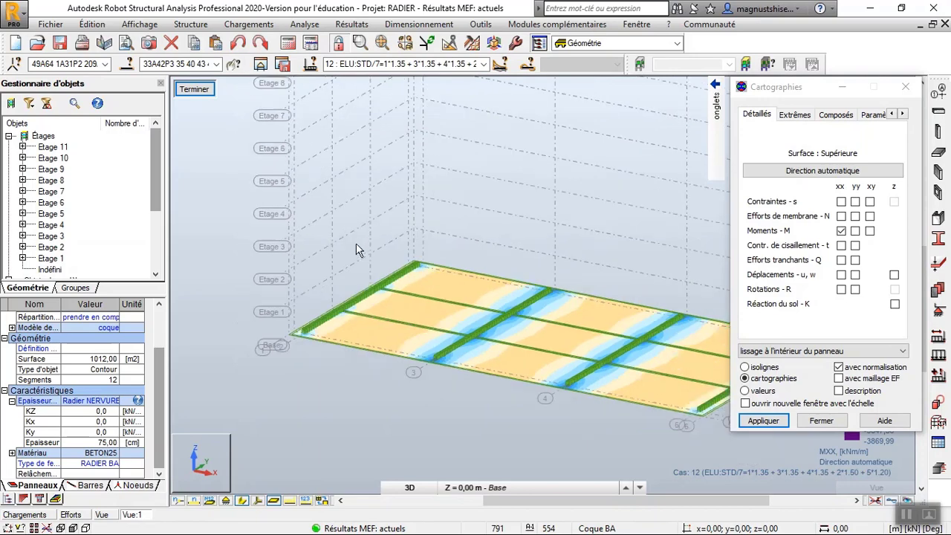
scroll(330, 360, "up", 4)
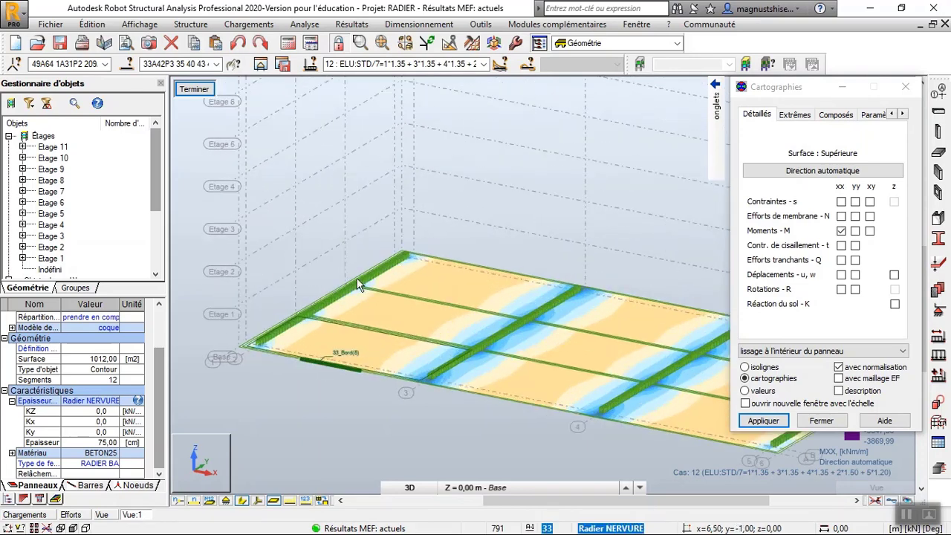
scroll(310, 235, "down", 3)
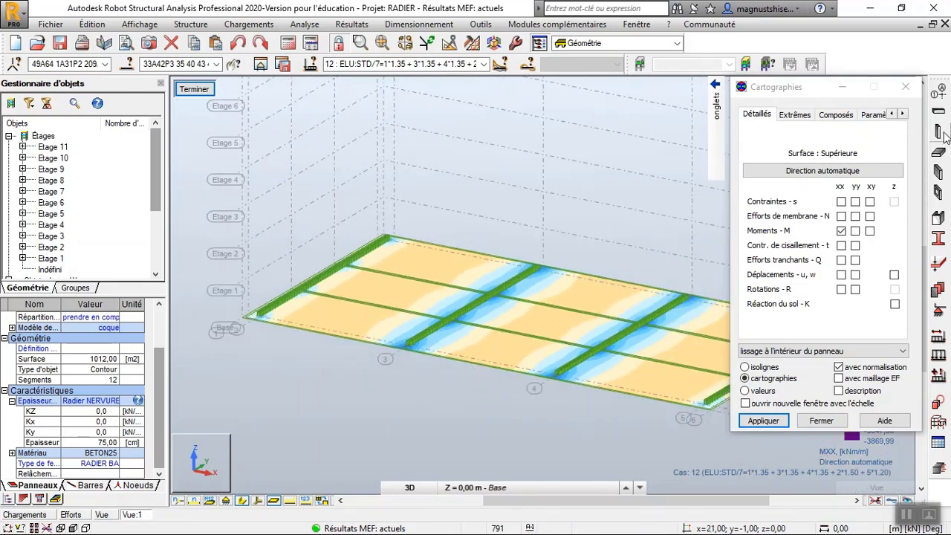
left_click_drag(804, 88, 90, 141)
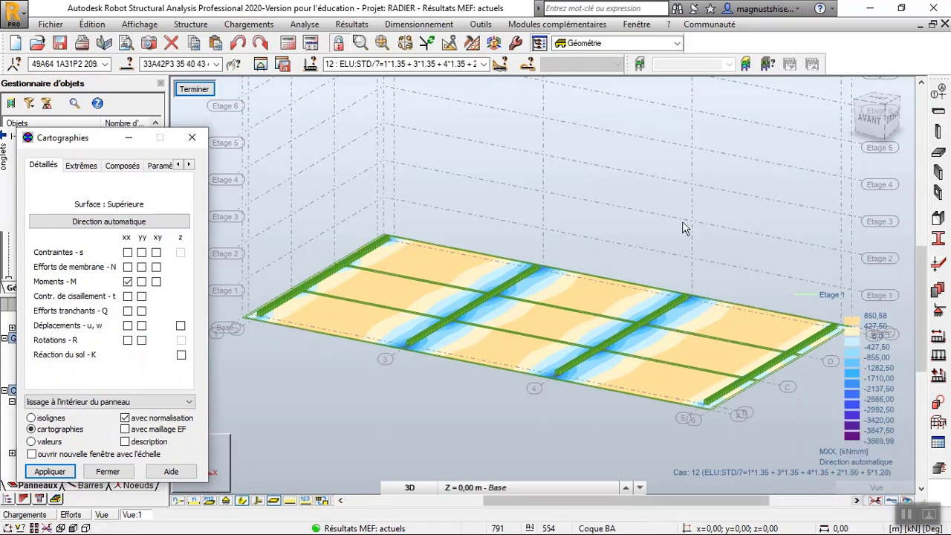
Examine the Mxx moment distribution in the raft around the B R35x75 beam along axis 3 and between the beams.
scroll(419, 351, "up", 2)
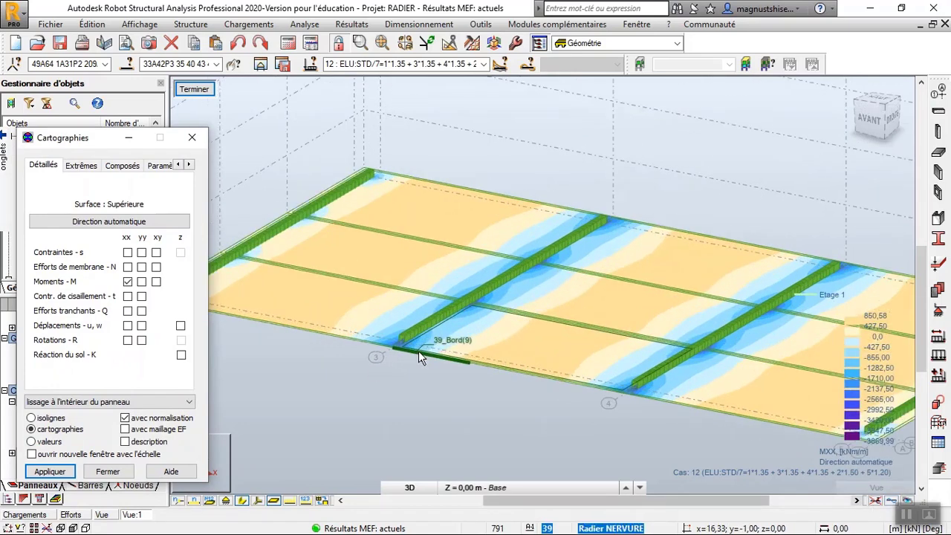
scroll(418, 351, "up", 3)
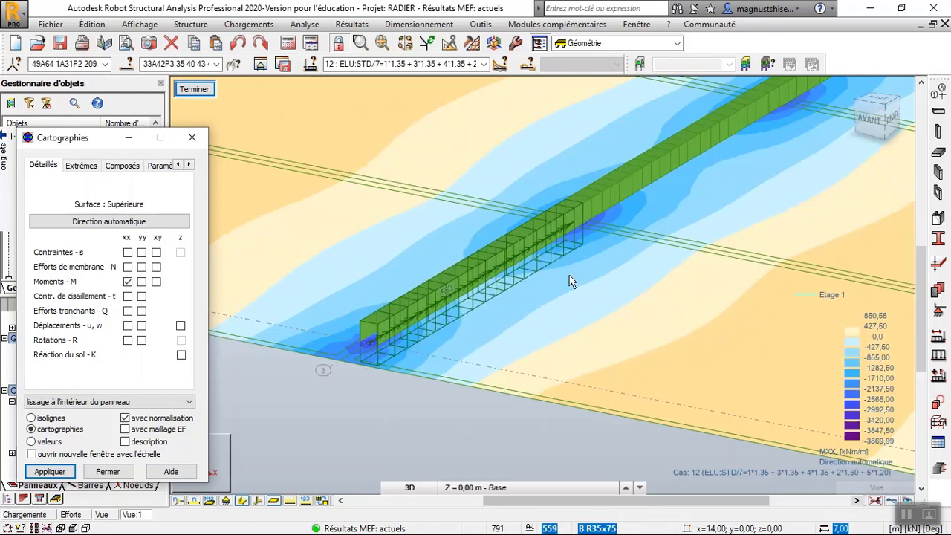
scroll(501, 253, "down", 6)
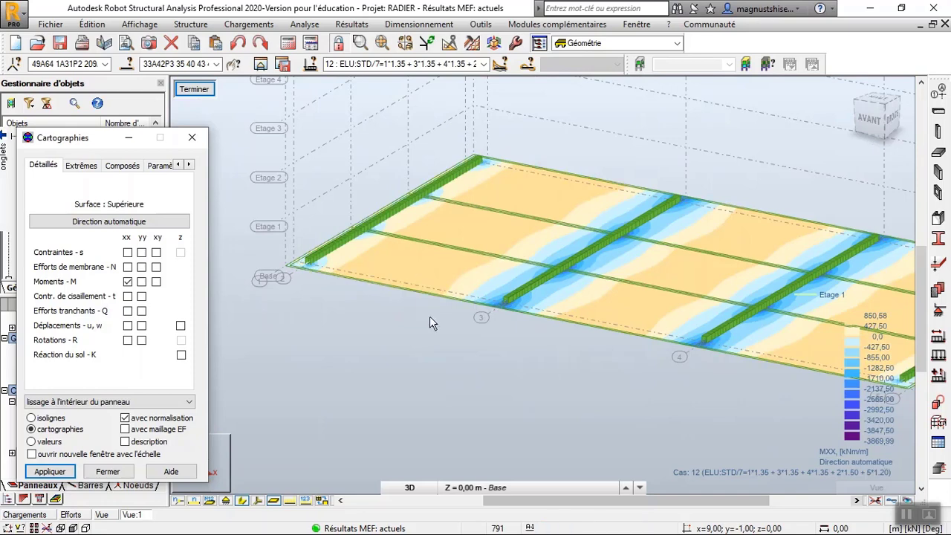
scroll(429, 316, "up", 5)
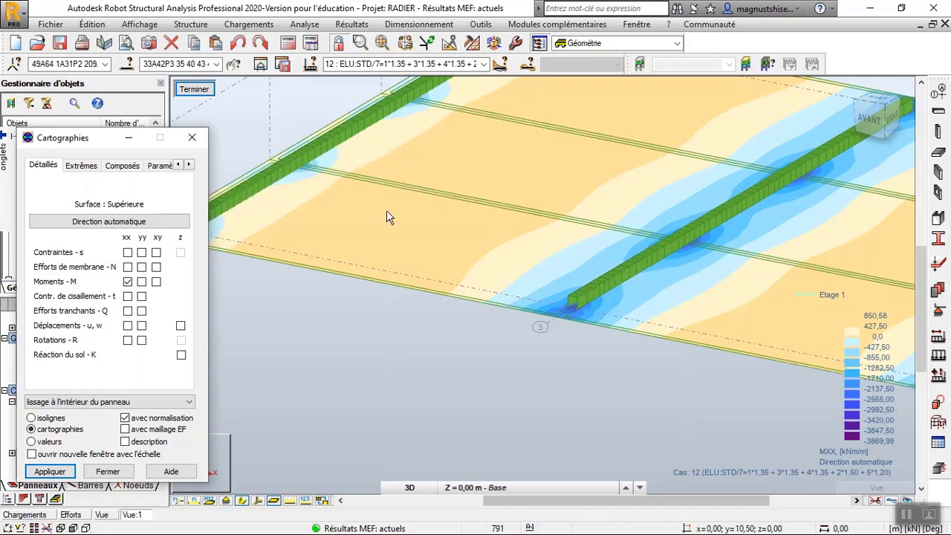
scroll(374, 249, "down", 1)
scroll(379, 251, "down", 3)
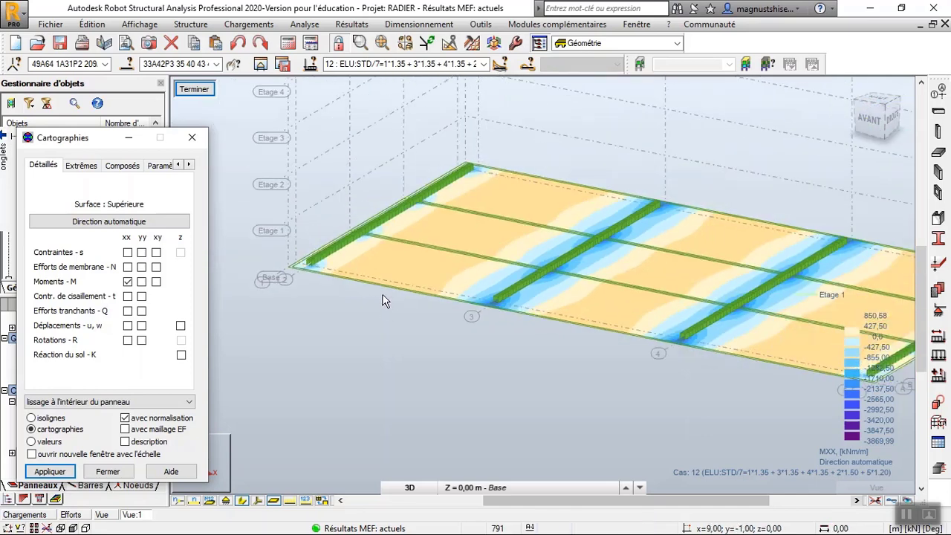
scroll(572, 287, "up", 2)
scroll(452, 297, "up", 3)
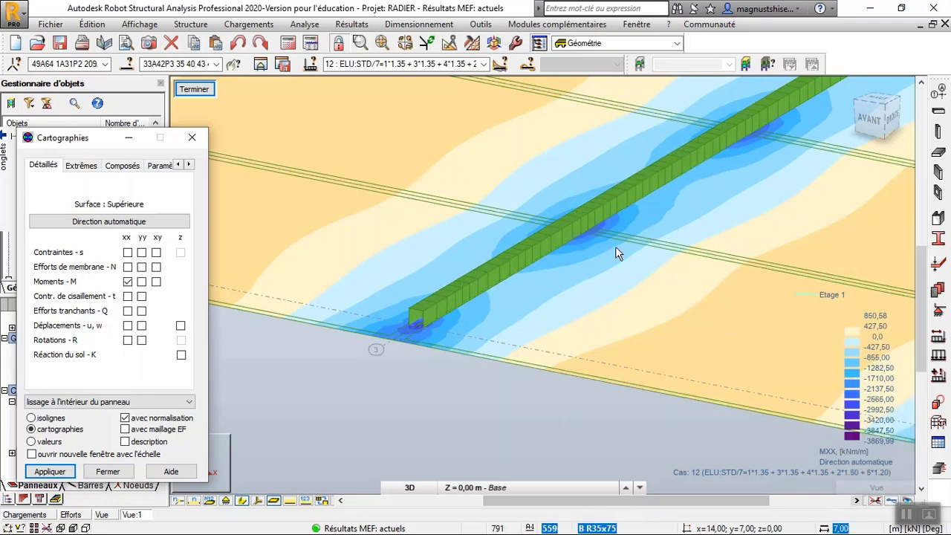
Display the Myy moment map on the whole raft in place of Mxx and close the map settings.
scroll(519, 215, "down", 3)
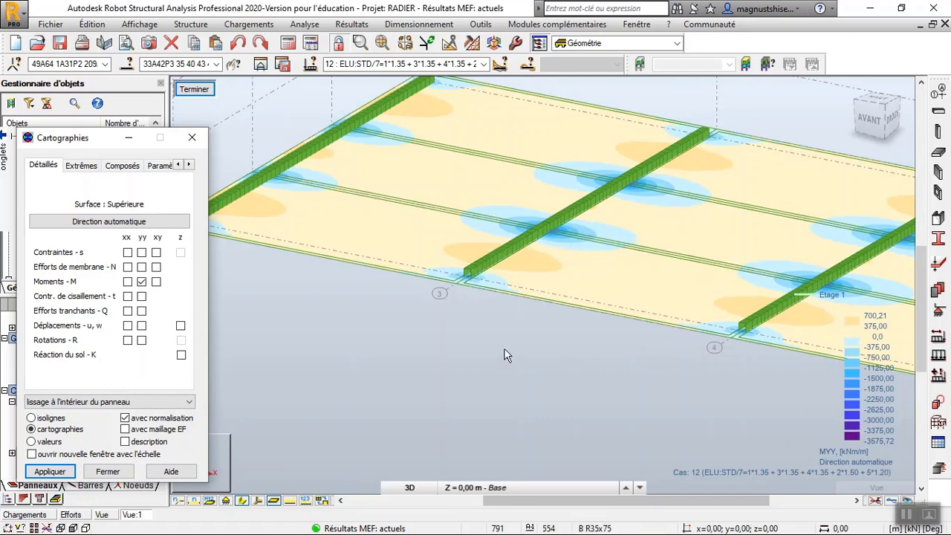
scroll(438, 327, "down", 5)
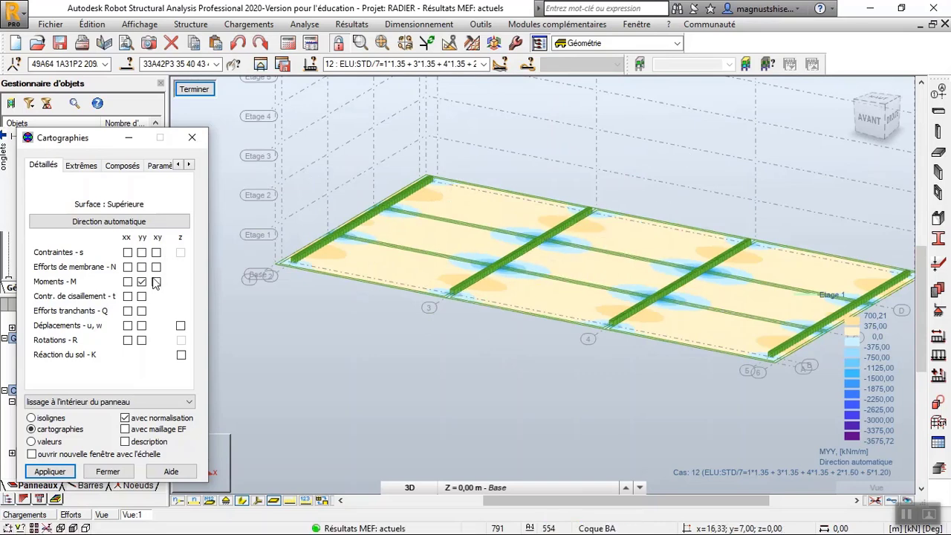
left_click(197, 138)
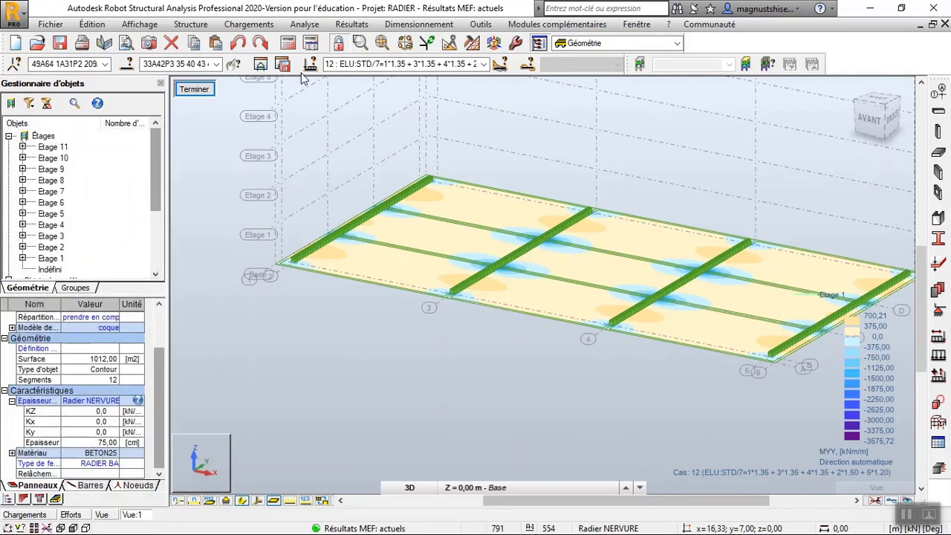
Display the My moment diagrams on the raft's beams with a normalised scale, and hide the beams' section shapes.
left_click(352, 24)
left_click(388, 74)
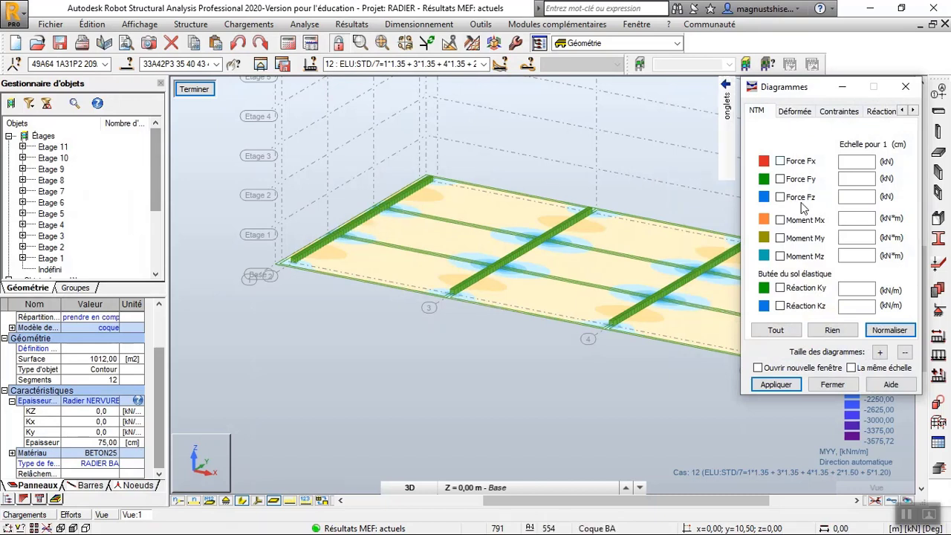
left_click(889, 332)
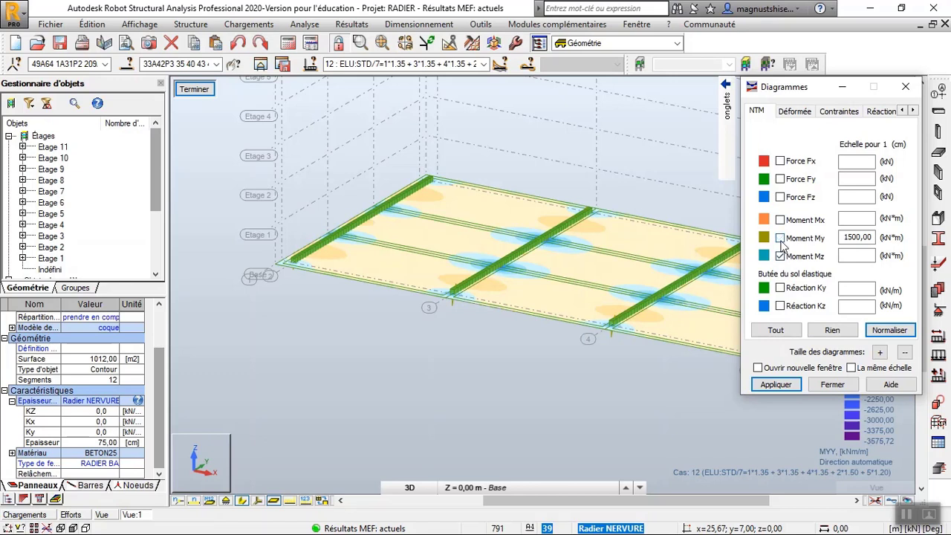
left_click(895, 331)
left_click(890, 332)
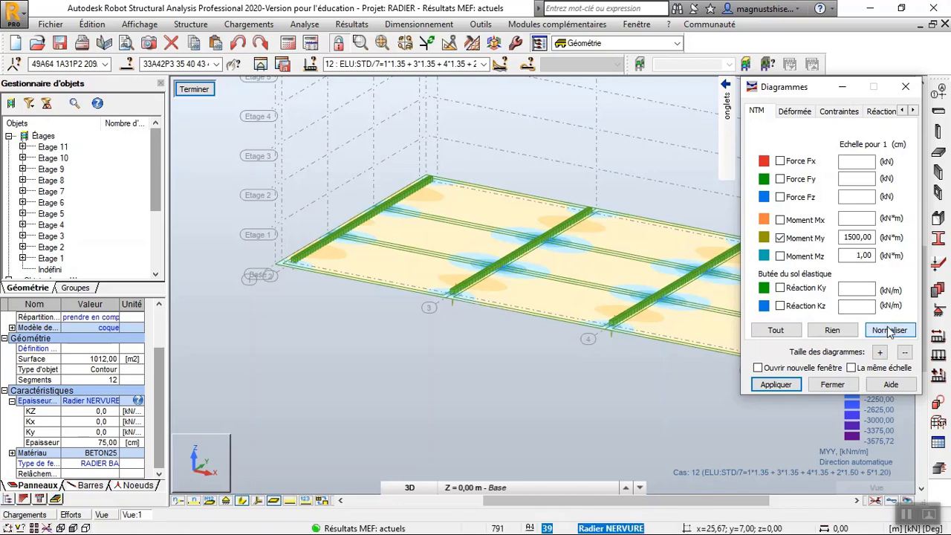
left_click(245, 502)
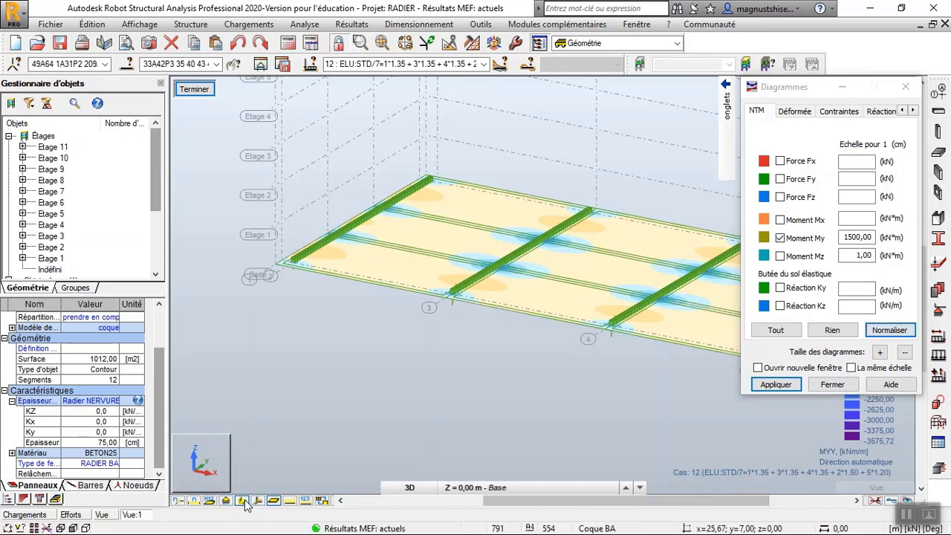
Examine the My moment diagrams along the B R35x75 beams on axes 2 and 3, close up and from several viewing angles.
scroll(458, 316, "up", 5)
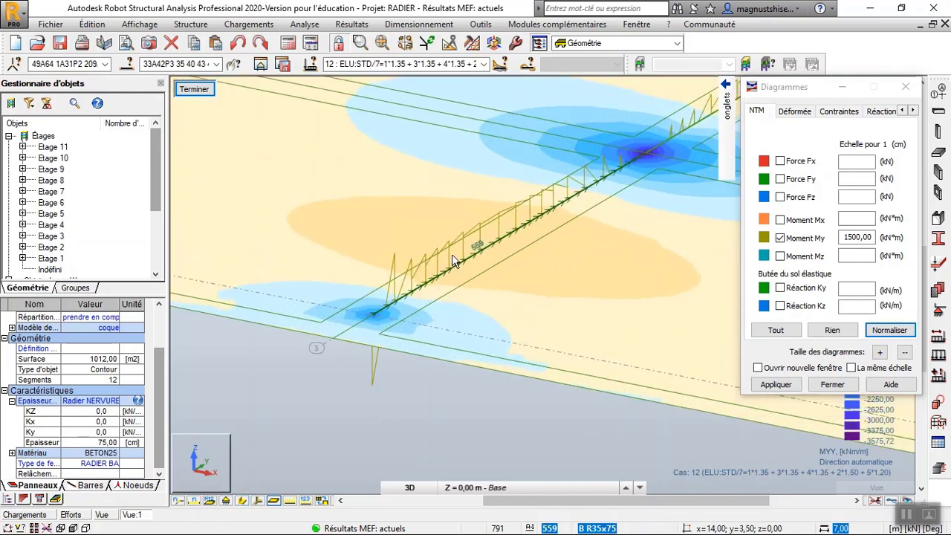
scroll(372, 314, "down", 5)
scroll(370, 318, "down", 4)
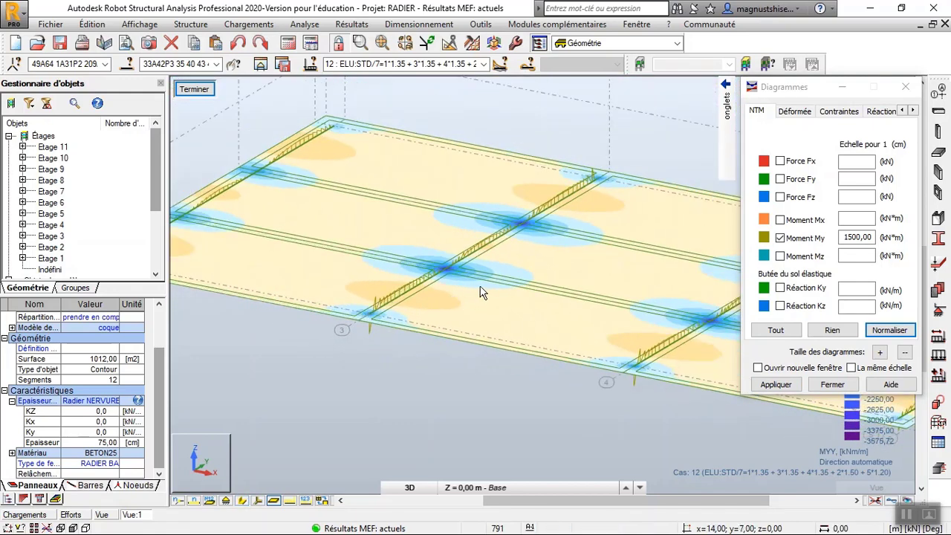
scroll(231, 280, "up", 3)
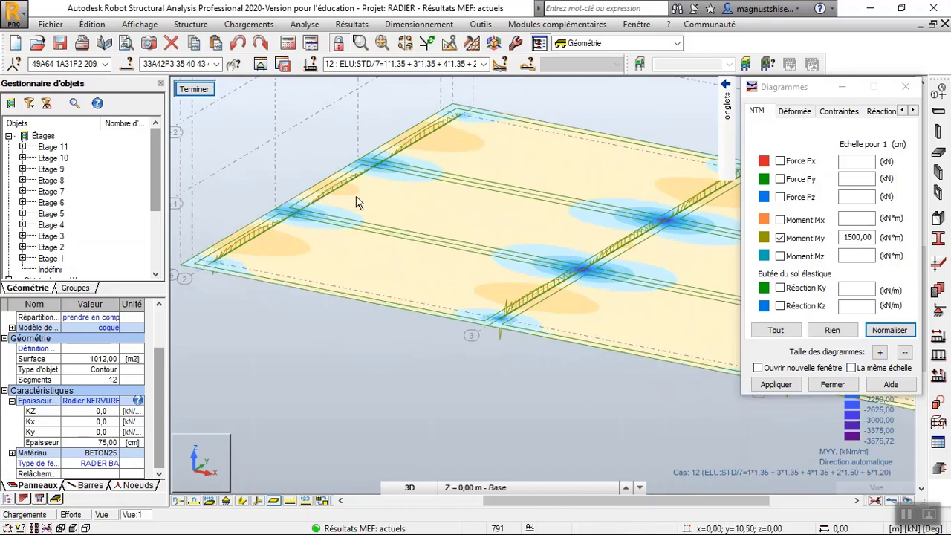
right_click(239, 161)
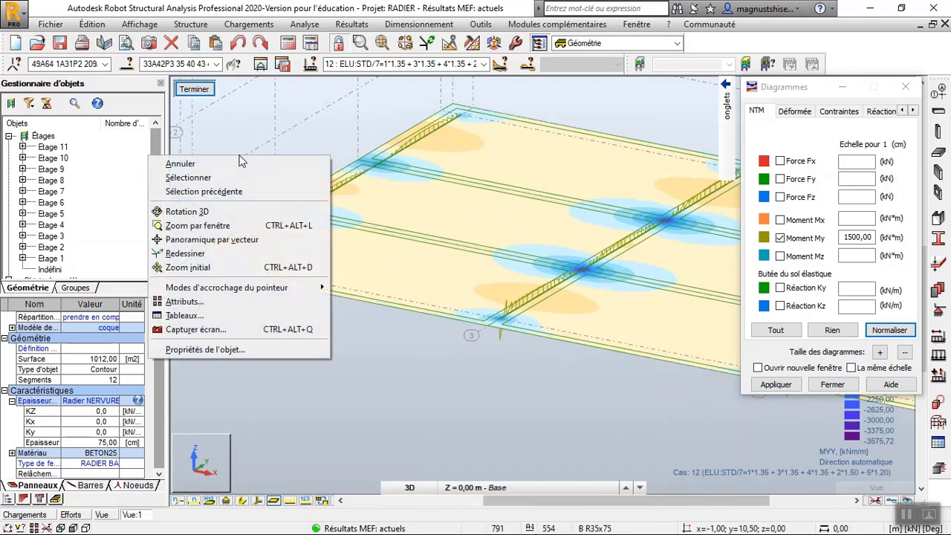
left_click(238, 211)
left_click_drag(255, 204, 371, 196)
left_click_drag(325, 325, 321, 327)
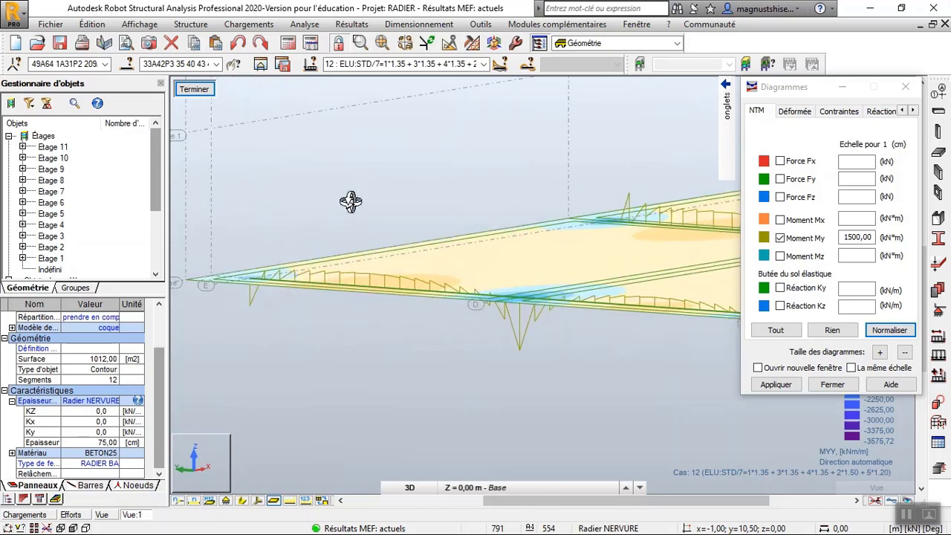
left_click_drag(350, 201, 314, 275)
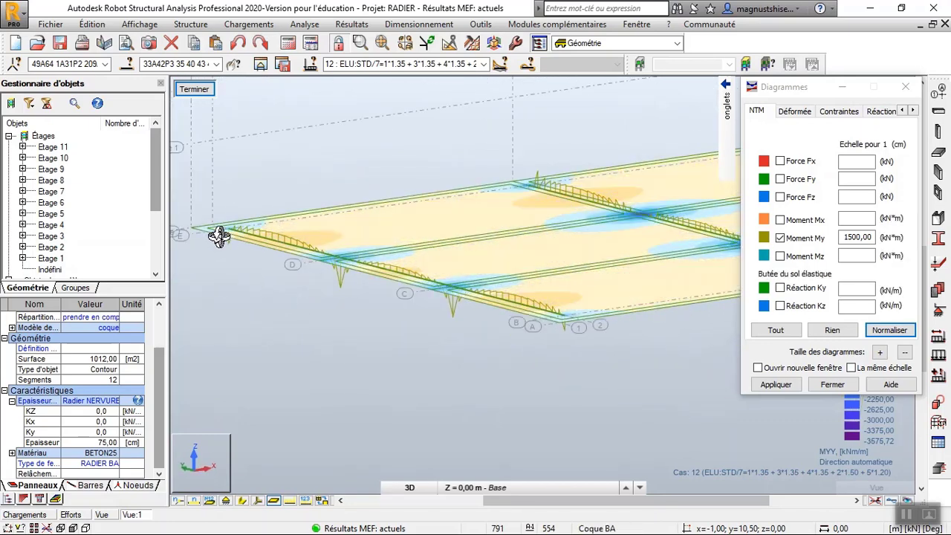
left_click_drag(392, 318, 293, 238)
left_click_drag(329, 275, 365, 240)
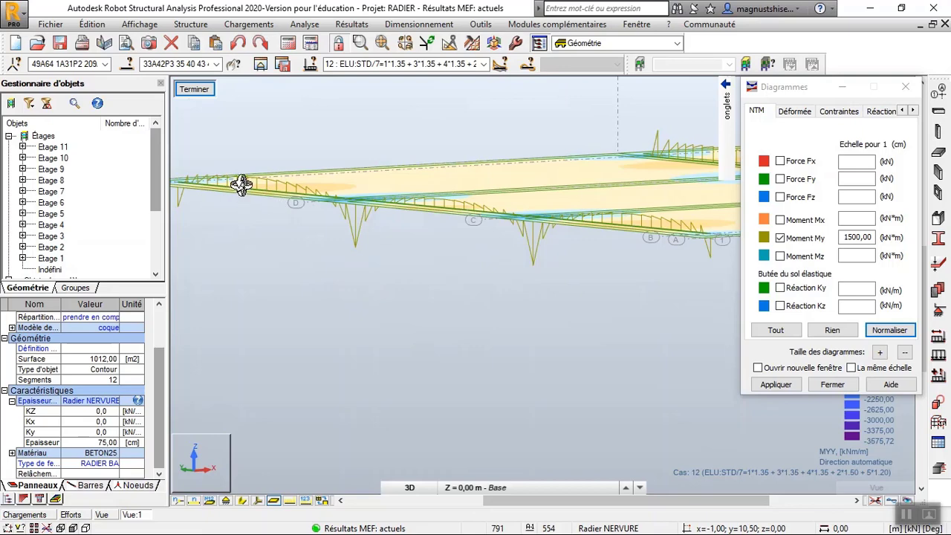
scroll(384, 285, "down", 3)
left_click_drag(385, 284, 344, 203)
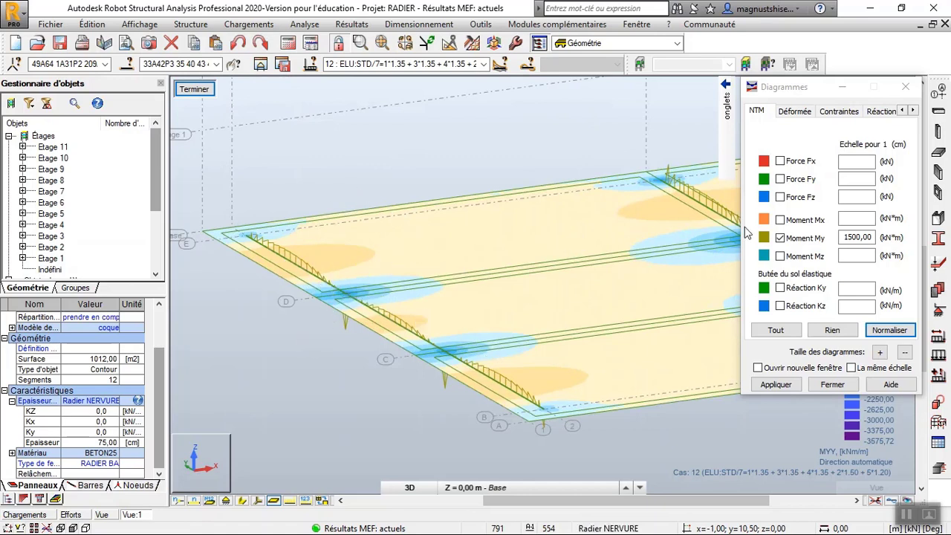
Close the diagram settings, clear the selection and show the beams' section shapes on the raft again.
left_click(780, 239)
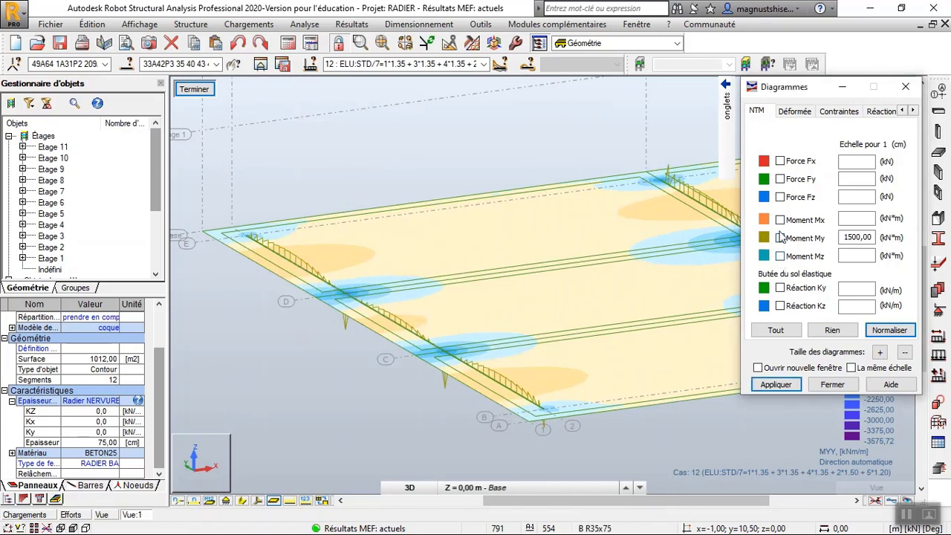
left_click(903, 89)
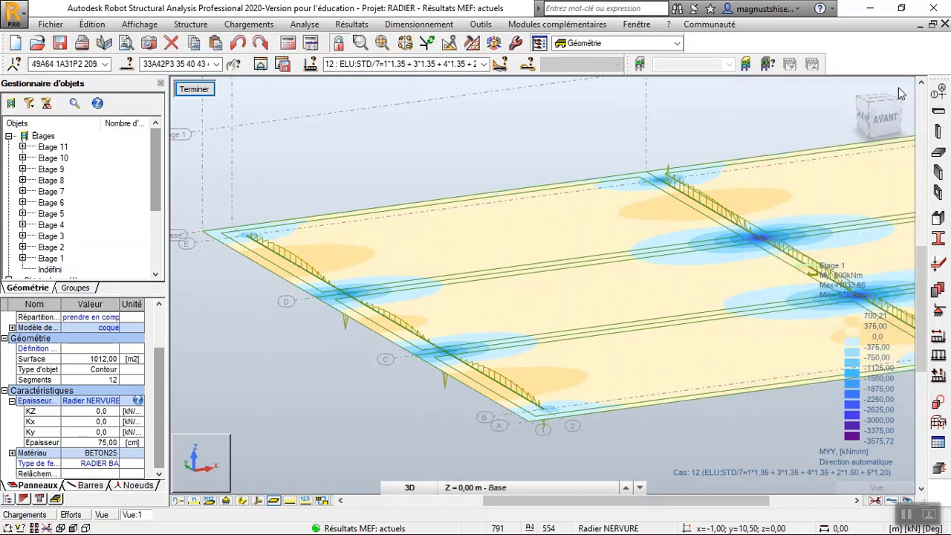
left_click(429, 151)
scroll(428, 151, "down", 5)
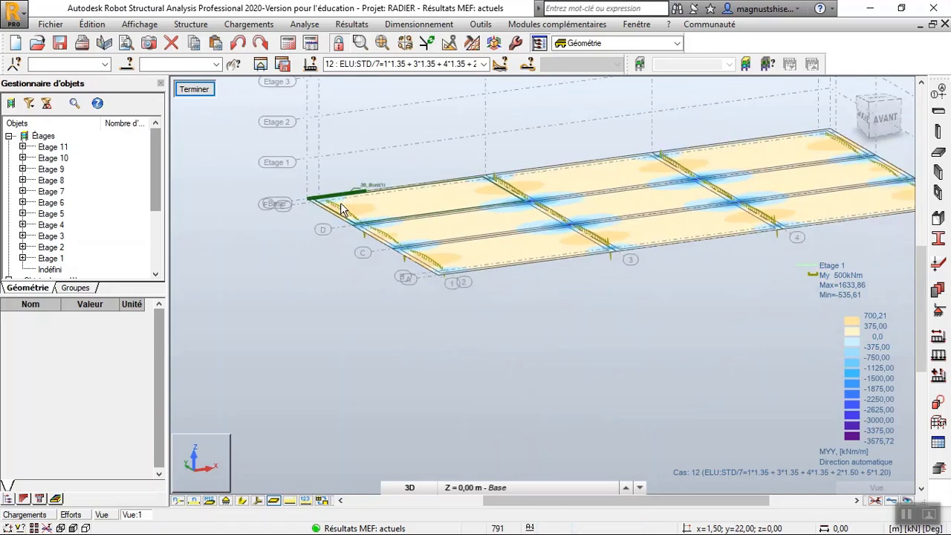
scroll(341, 321, "down", 2)
scroll(551, 160, "up", 1)
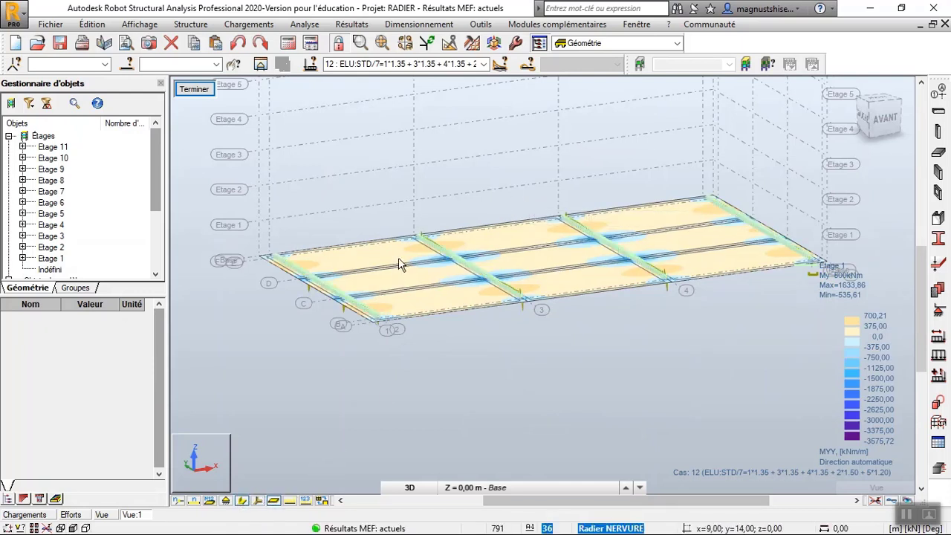
Select the three spans of the B R35x75 beam along axis 3 together.
scroll(412, 234, "up", 3)
scroll(418, 225, "up", 2)
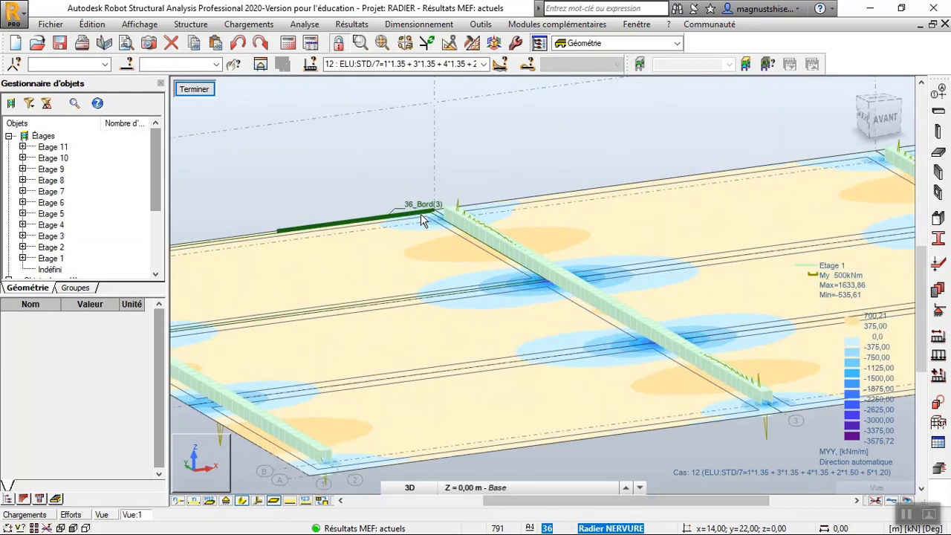
left_click(498, 233)
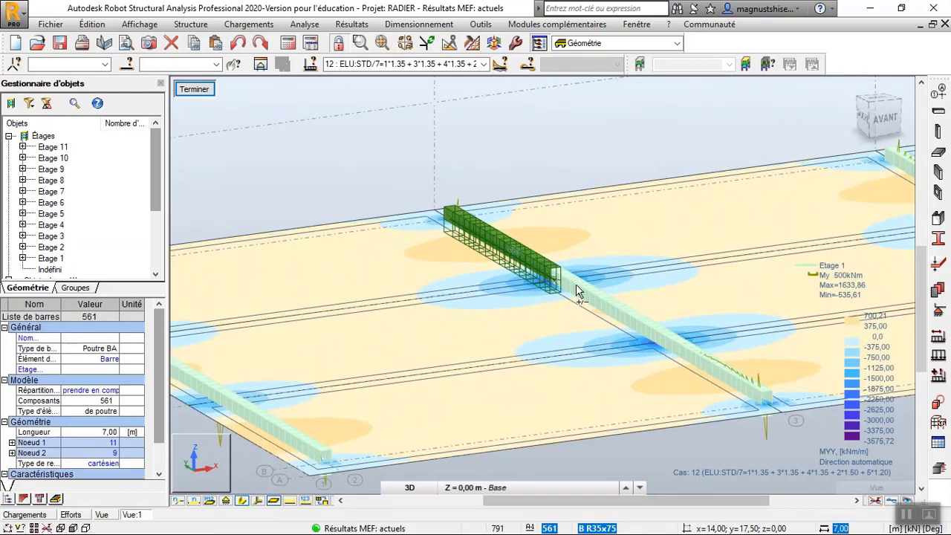
left_click(688, 355)
left_click(697, 369)
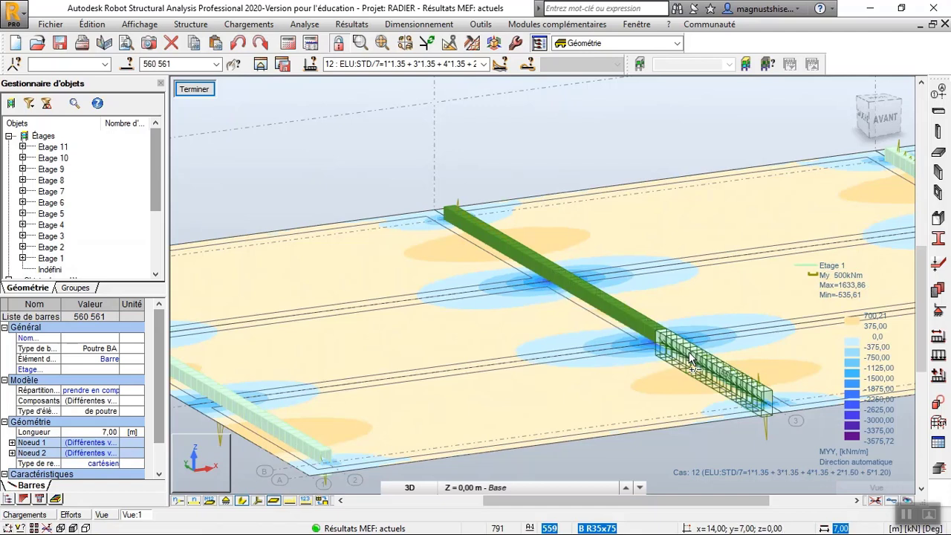